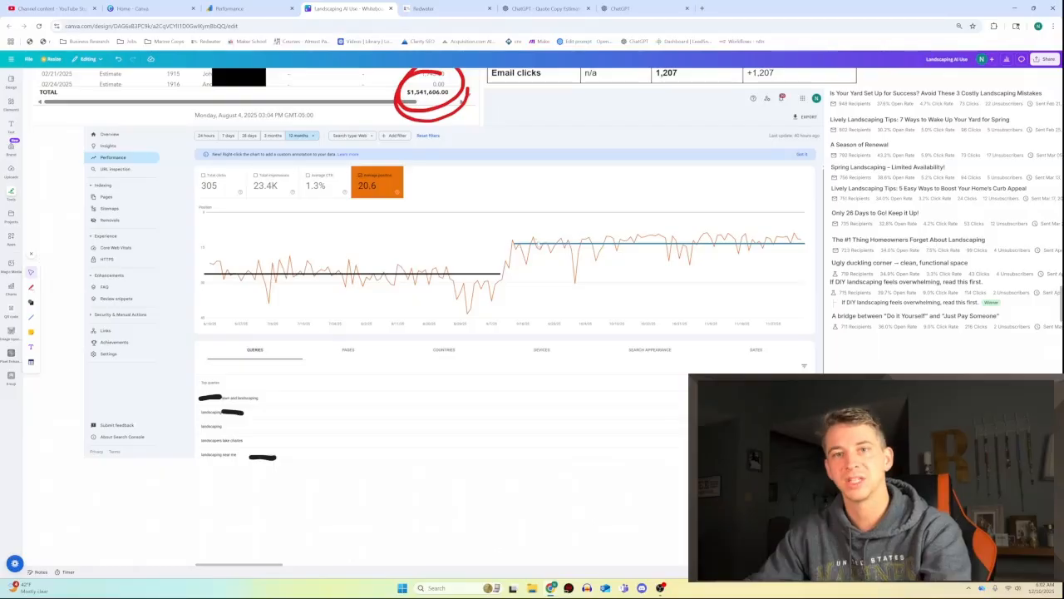
- Review the search performance chart and the Get Work, Do Work and Get paid, Grow overview columns on the whiteboard
{"action": "left_click", "coordinate": [528, 331]}
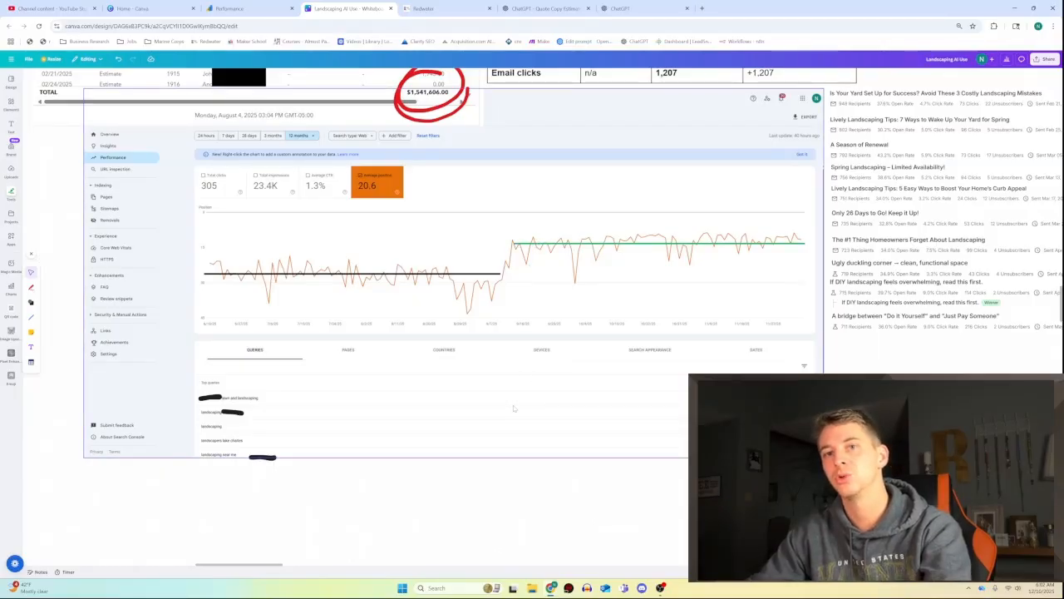
{"action": "scroll", "coordinate": [515, 409], "scroll_direction": "down", "scroll_amount": 4}
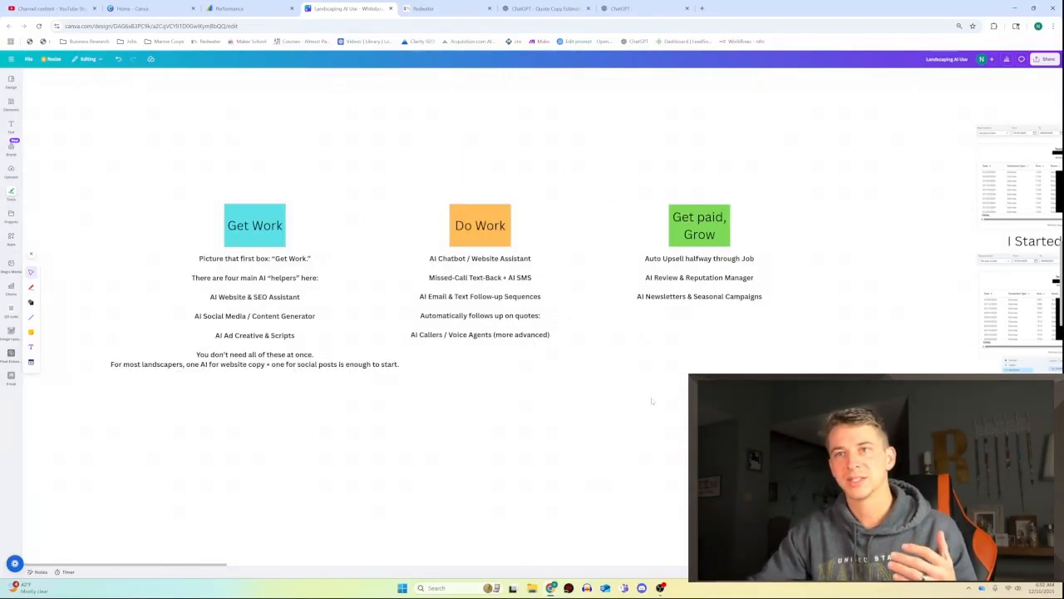
{"action": "left_click_drag", "start_coordinate": [107, 175], "coordinate": [825, 464]}
{"action": "left_click", "coordinate": [824, 464]}
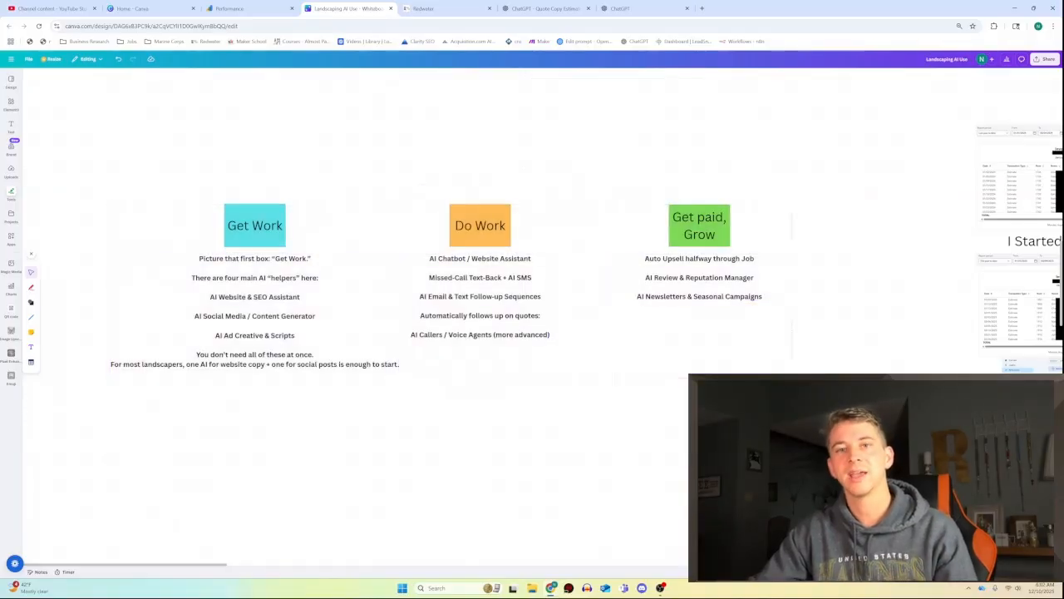
- Look over the Do Work, Get paid, Grow and Get Work flowcharts across the whiteboard
{"action": "scroll", "coordinate": [735, 447], "scroll_direction": "down", "scroll_amount": 3}
{"action": "left_click_drag", "start_coordinate": [710, 419], "coordinate": [471, 364]}
{"action": "scroll", "coordinate": [408, 346], "scroll_direction": "down", "scroll_amount": 3}
{"action": "left_click_drag", "start_coordinate": [677, 372], "coordinate": [370, 403]}
{"action": "scroll", "coordinate": [548, 377], "scroll_direction": "down", "scroll_amount": 3}
{"action": "left_click_drag", "start_coordinate": [653, 379], "coordinate": [252, 343]}
{"action": "left_click_drag", "start_coordinate": [702, 380], "coordinate": [426, 348]}
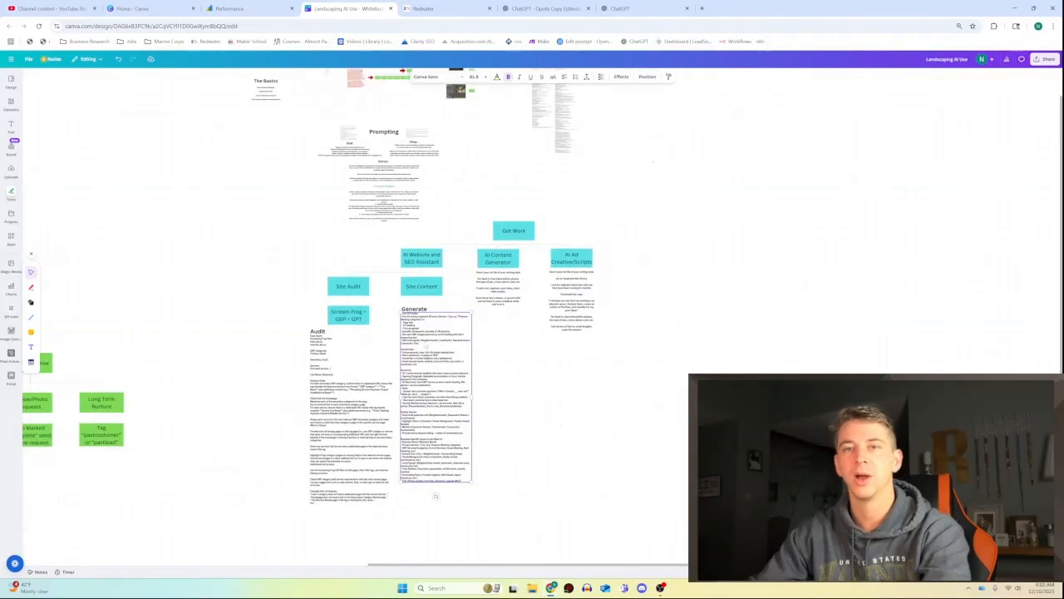
{"action": "left_click", "coordinate": [465, 268]}
{"action": "scroll", "coordinate": [465, 268], "scroll_direction": "up", "scroll_amount": 3}
{"action": "left_click_drag", "start_coordinate": [463, 278], "coordinate": [525, 452]}
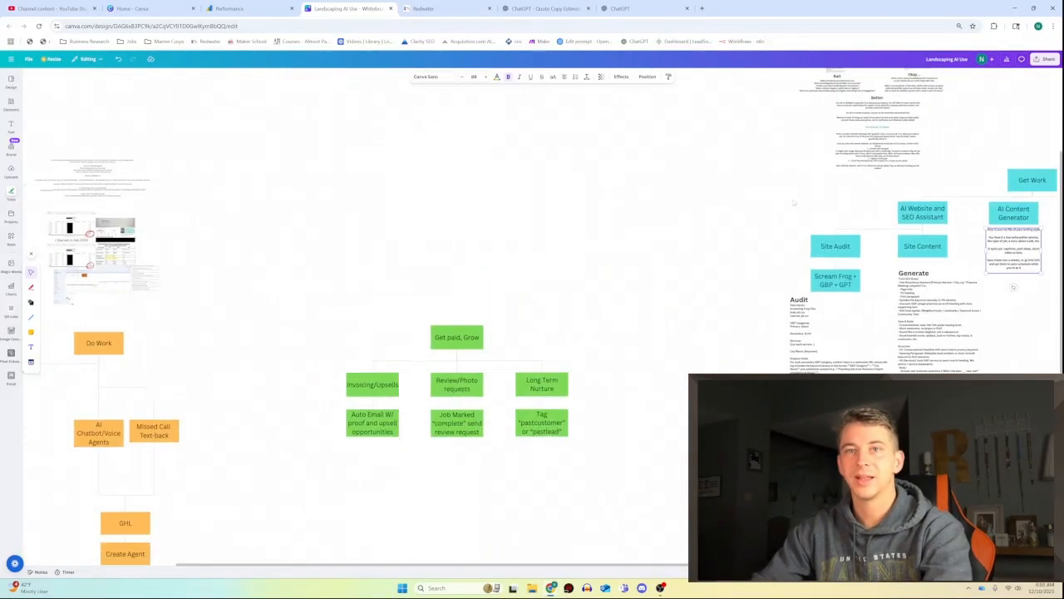
{"action": "left_click_drag", "start_coordinate": [794, 204], "coordinate": [556, 335]}
{"action": "left_click", "coordinate": [560, 312]}
{"action": "left_click_drag", "start_coordinate": [669, 184], "coordinate": [527, 274]}
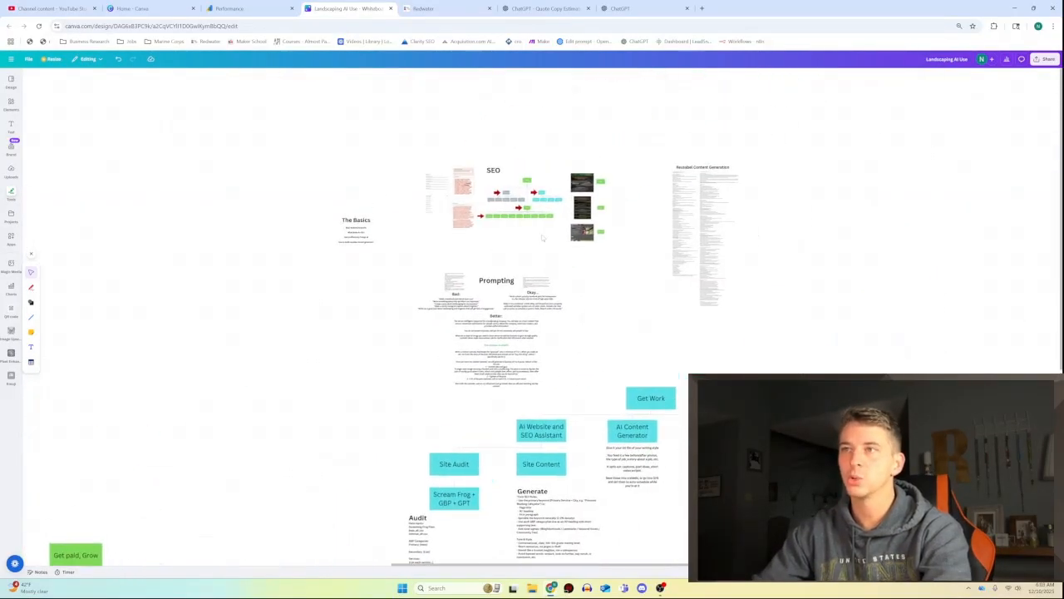
- Examine the SEO, Prompting and reusable content generation sections of the whiteboard
{"action": "scroll", "coordinate": [532, 233], "scroll_direction": "up", "scroll_amount": 3}
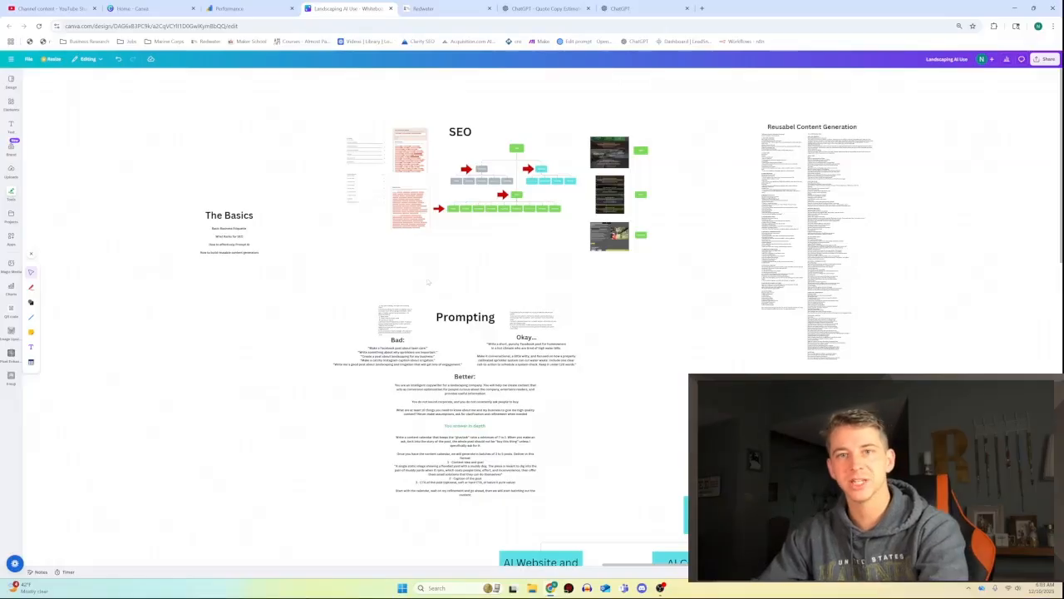
{"action": "left_click_drag", "start_coordinate": [598, 400], "coordinate": [537, 309]}
{"action": "left_click_drag", "start_coordinate": [558, 259], "coordinate": [382, 411]}
{"action": "left_click", "coordinate": [599, 307]}
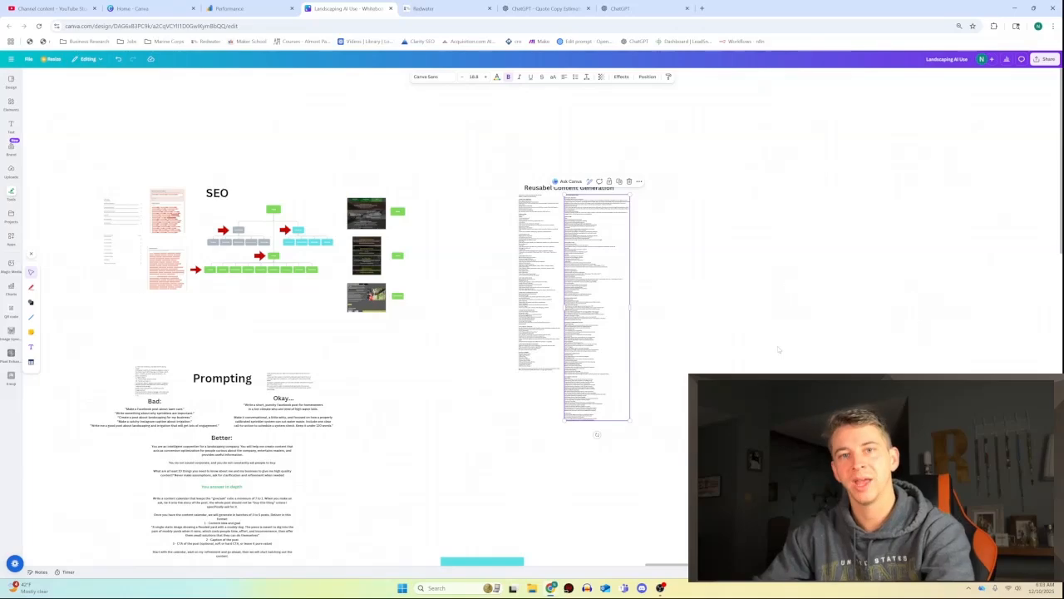
{"action": "key", "text": "Escape"}
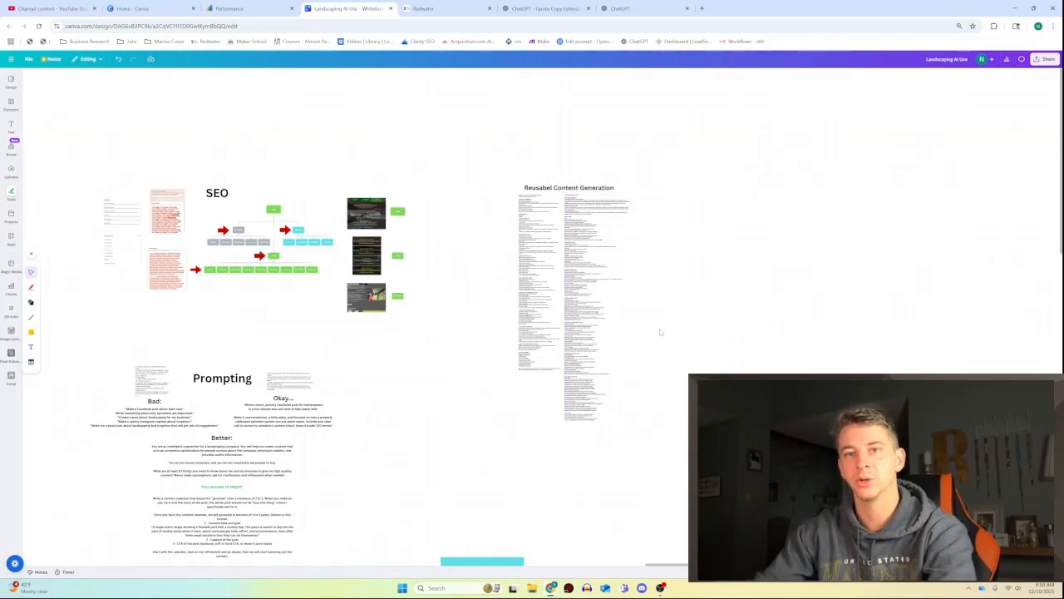
- Survey the Get Work flowchart and move on to the Do Work flowchart
{"action": "scroll", "coordinate": [660, 335], "scroll_direction": "down", "scroll_amount": 5}
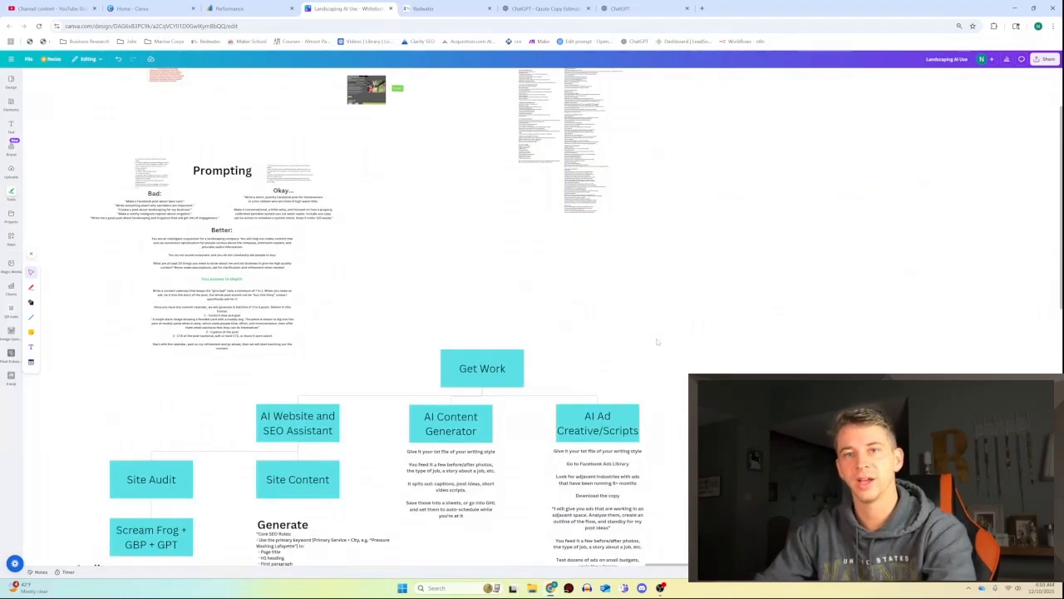
{"action": "scroll", "coordinate": [662, 350], "scroll_direction": "down", "scroll_amount": 2, "text": "ctrl"}
{"action": "scroll", "coordinate": [662, 356], "scroll_direction": "down", "scroll_amount": 1}
{"action": "scroll", "coordinate": [540, 236], "scroll_direction": "down", "scroll_amount": 2, "text": "ctrl"}
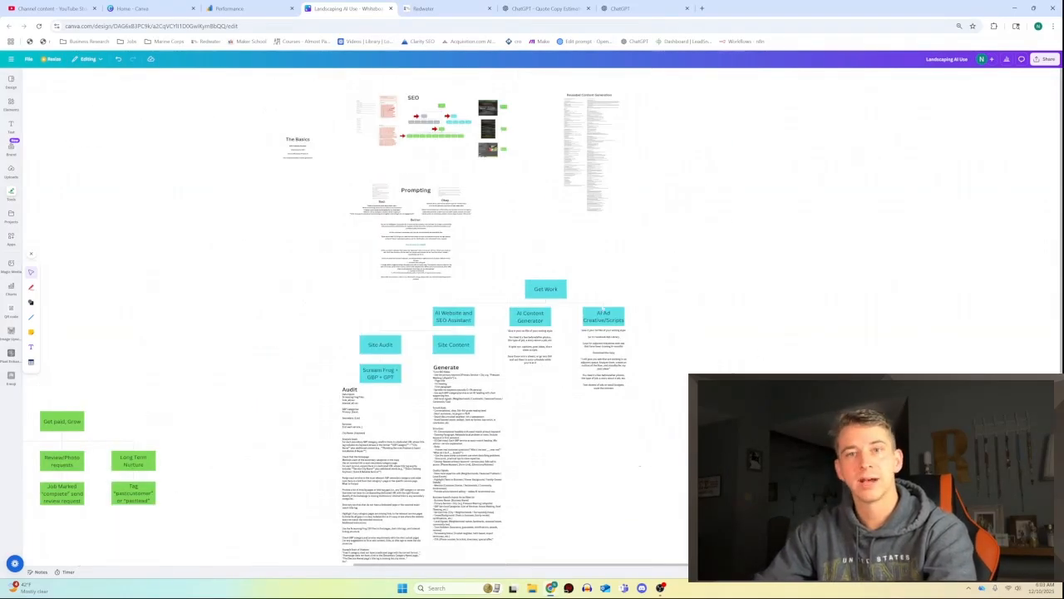
{"action": "scroll", "coordinate": [657, 280], "scroll_direction": "left", "scroll_amount": 10}
{"action": "scroll", "coordinate": [657, 280], "scroll_direction": "down", "scroll_amount": 3}
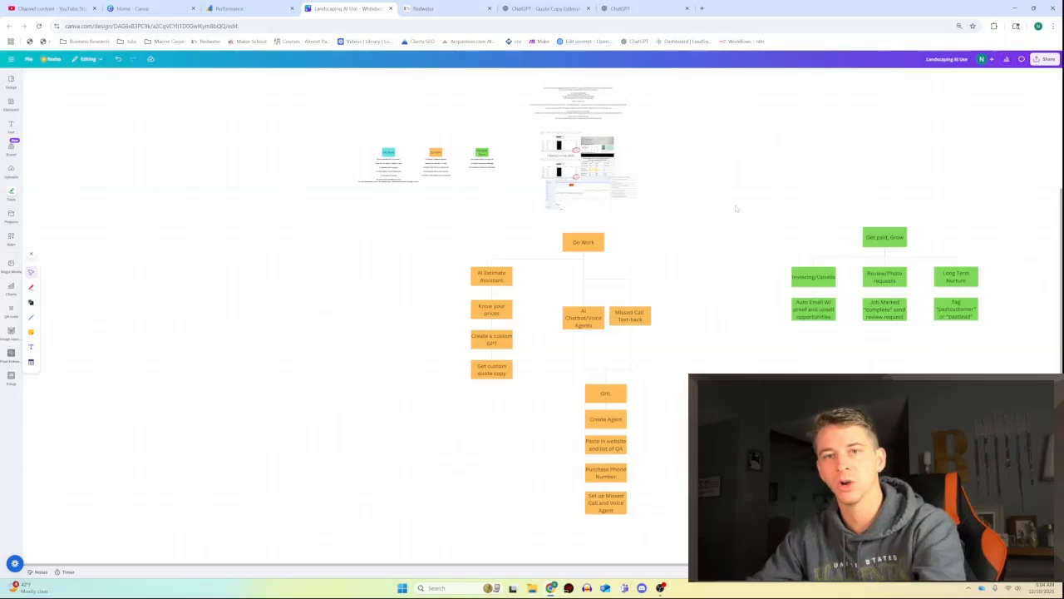
- Examine the AI Estimate Assistant branch of the Do Work flowchart, from Know your prices to Get custom quote copy
{"action": "scroll", "coordinate": [514, 296], "scroll_direction": "up", "scroll_amount": 5}
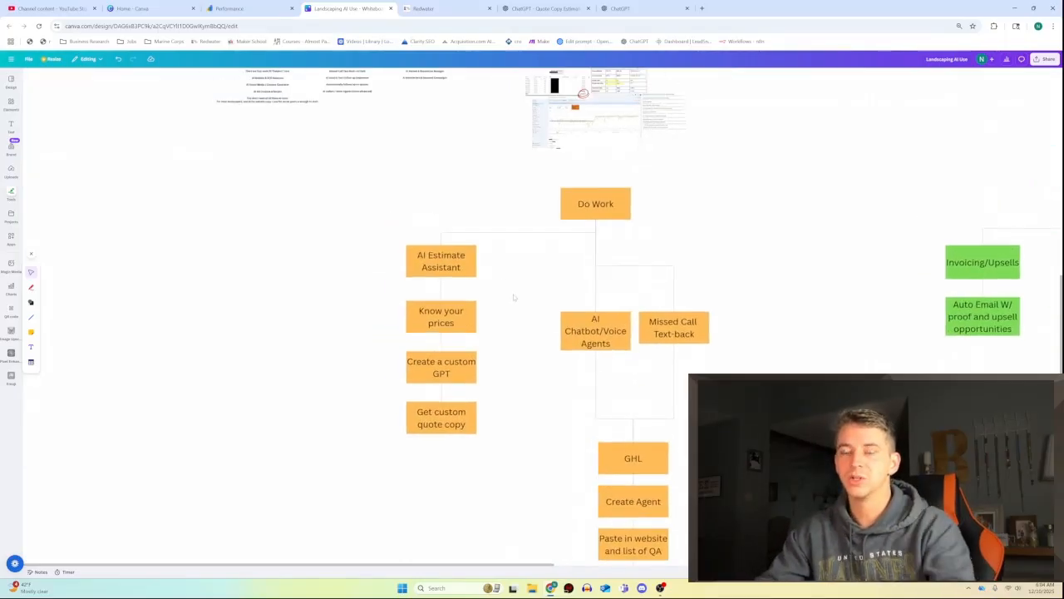
{"action": "scroll", "coordinate": [388, 346], "scroll_direction": "up", "scroll_amount": 4}
{"action": "left_click_drag", "start_coordinate": [386, 190], "coordinate": [456, 480]}
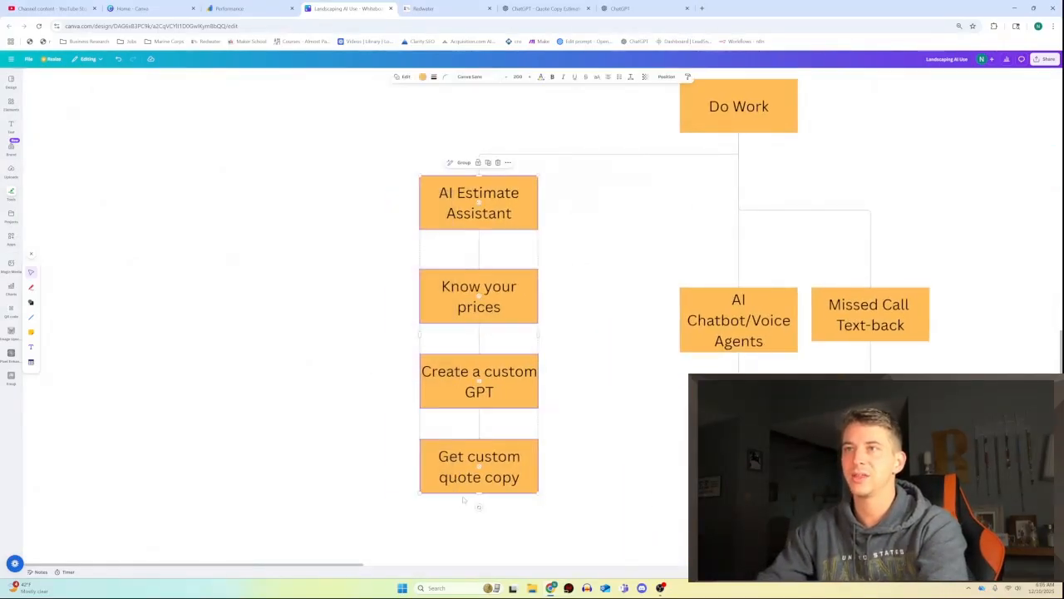
{"action": "left_click", "coordinate": [594, 252]}
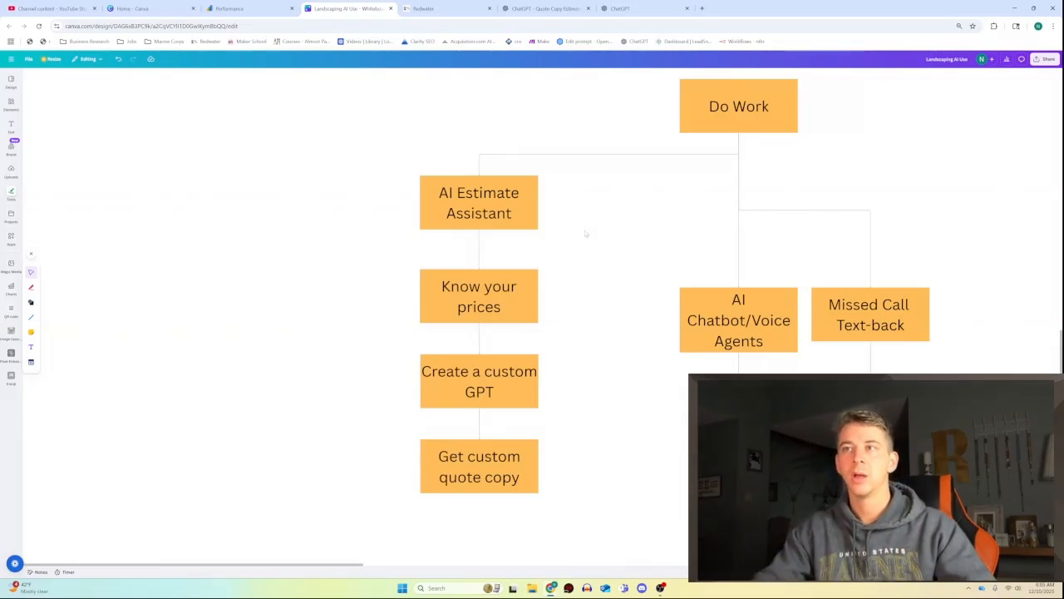
- Switch to ChatGPT to view the Quote Copy Estimator, clear the stray prompt text, and return to the Canva whiteboard
{"action": "left_click", "coordinate": [544, 9]}
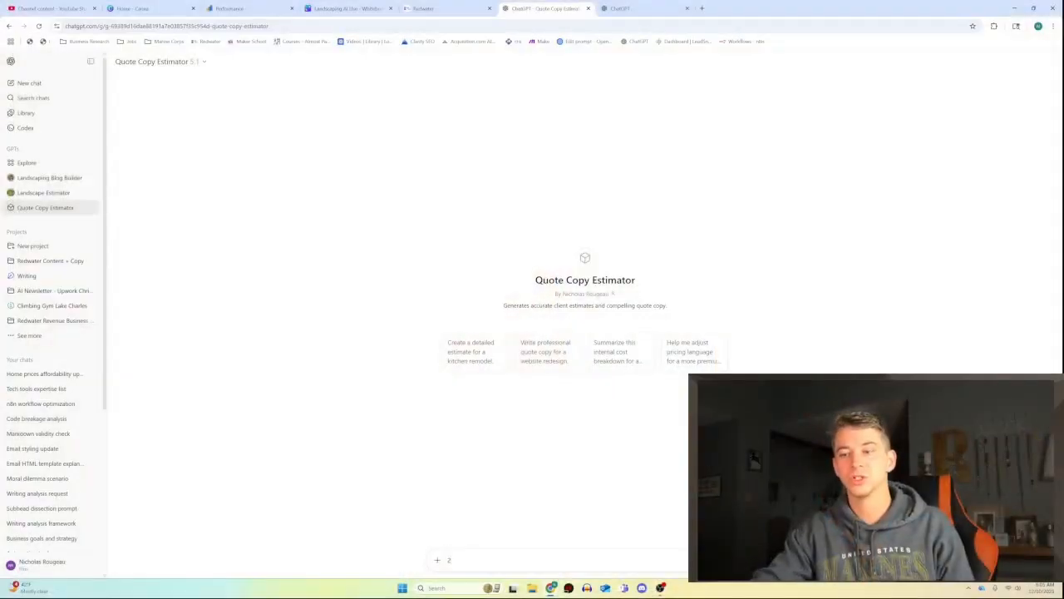
{"action": "key", "text": "BackSpace"}
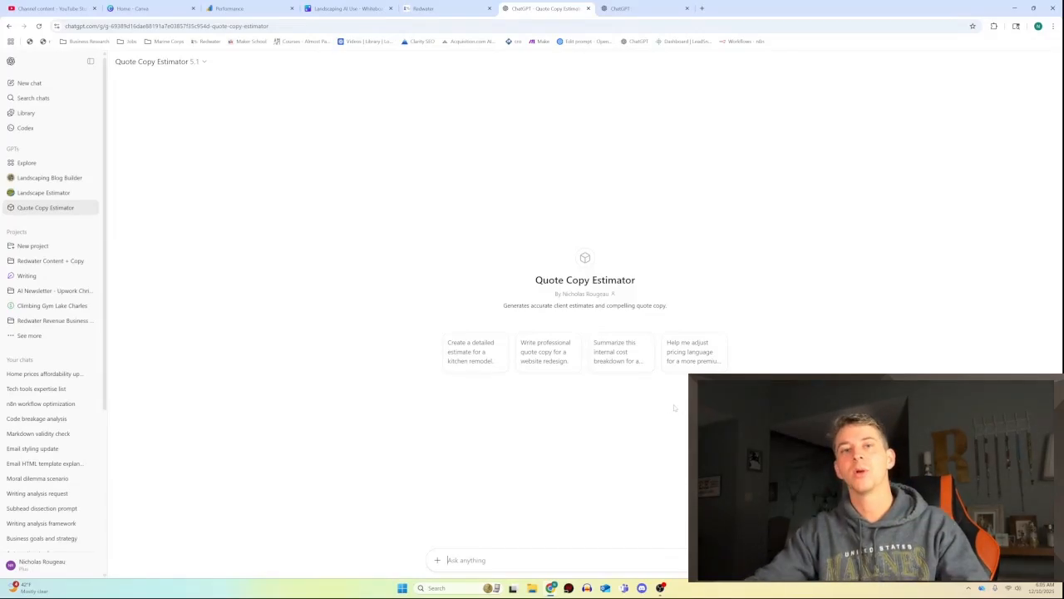
{"action": "key", "text": "ctrl+4"}
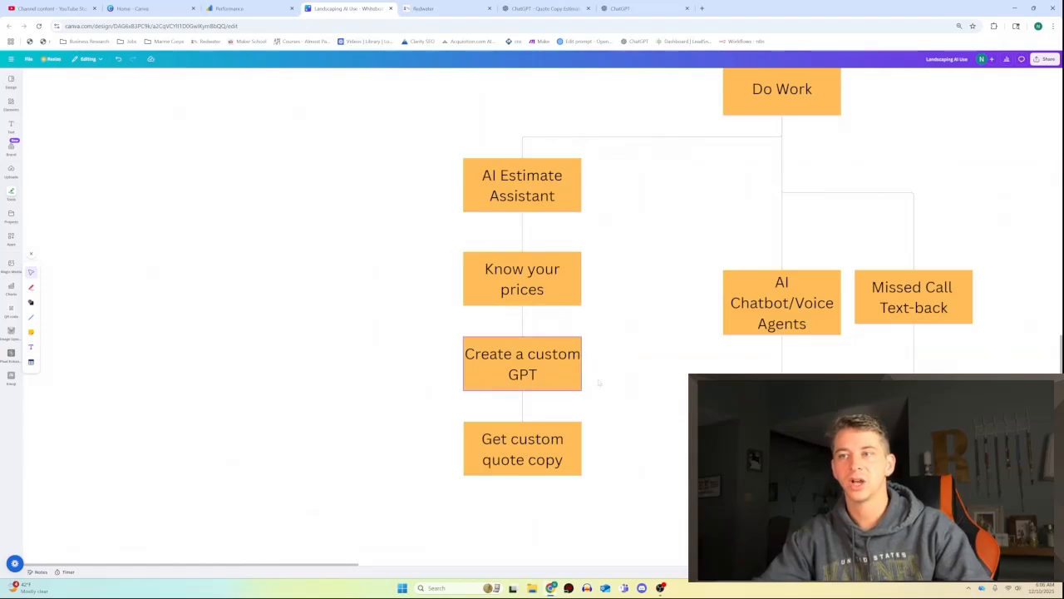
- Switch to ChatGPT, view the new GPT builder from the GPT explorer, and leave it without creating anything
{"action": "left_click", "coordinate": [535, 7]}
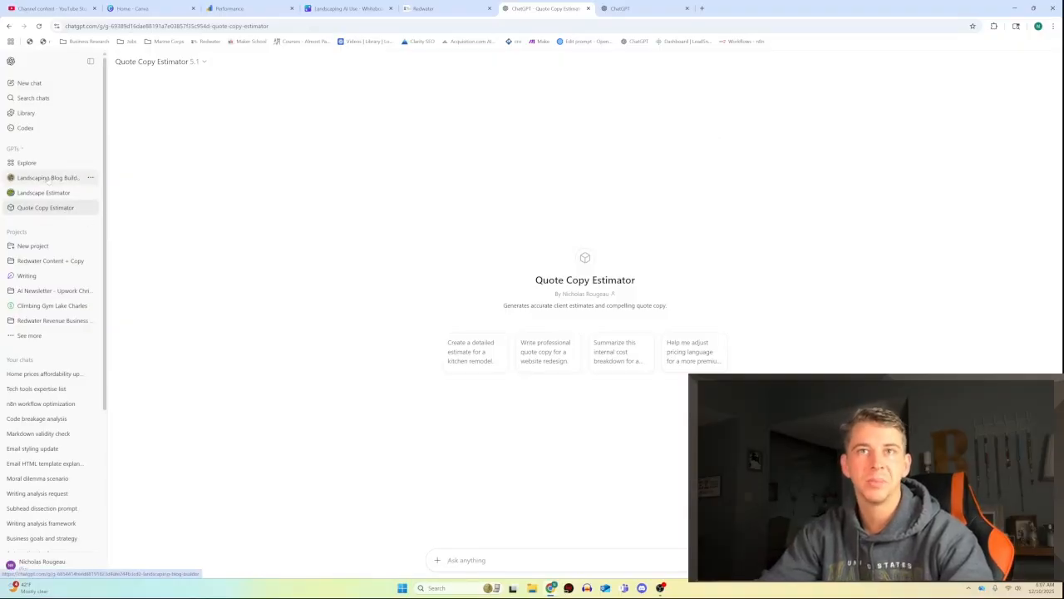
{"action": "left_click", "coordinate": [42, 165]}
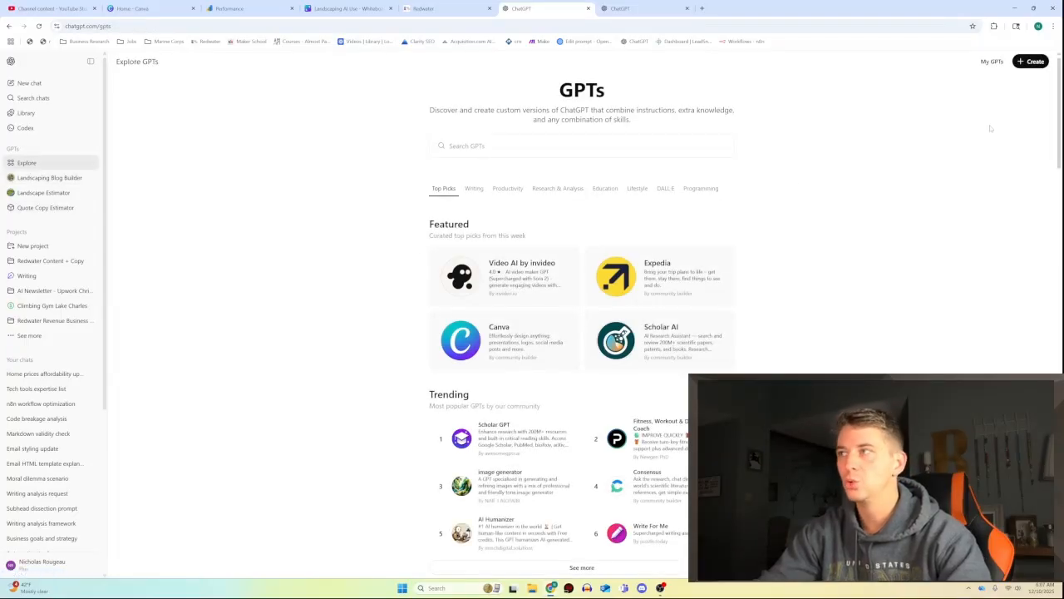
{"action": "left_click", "coordinate": [1031, 61]}
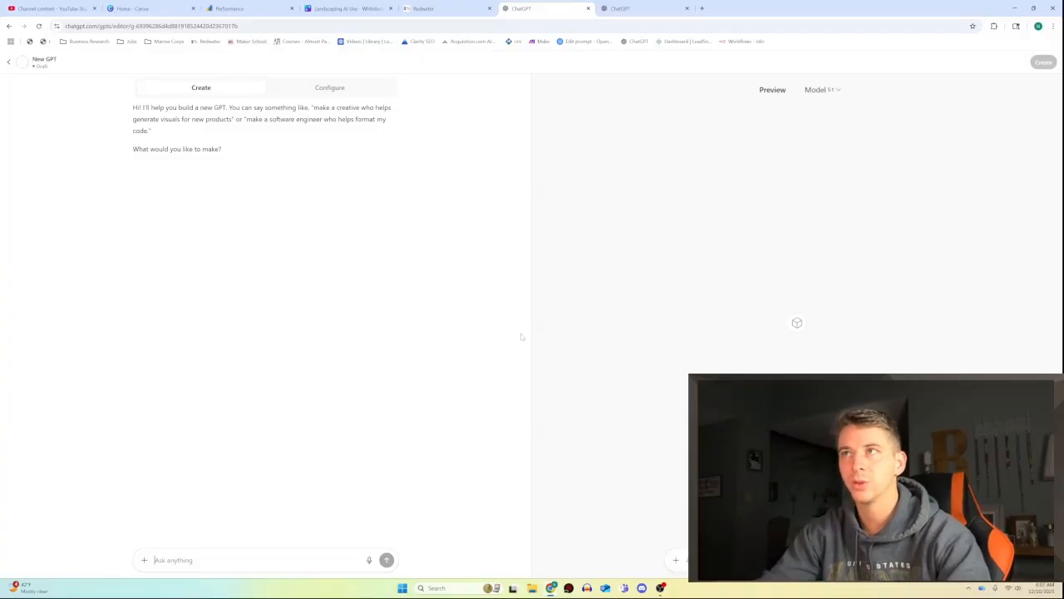
{"action": "left_click", "coordinate": [9, 62]}
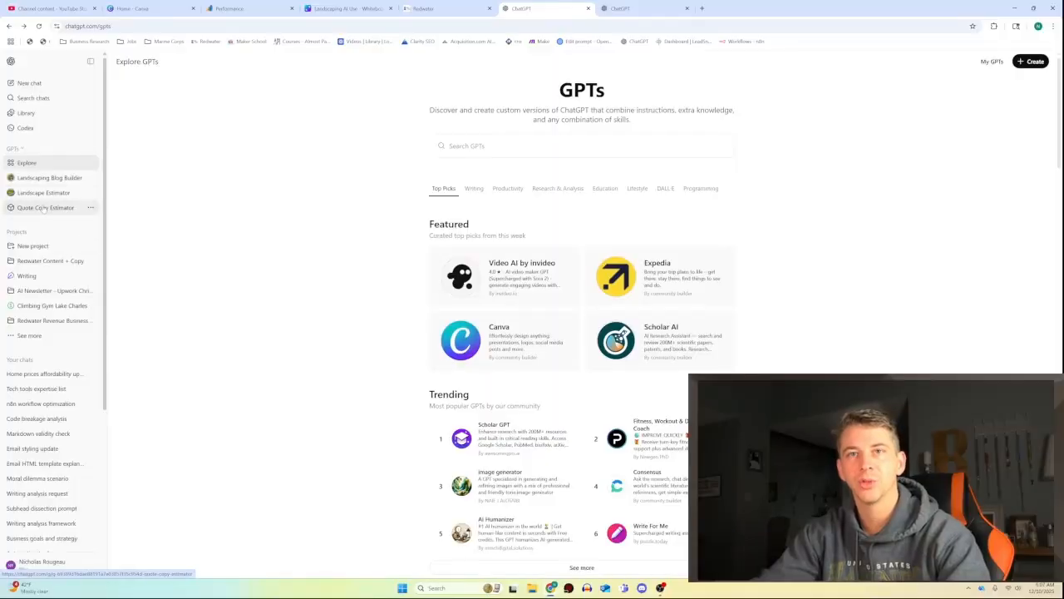
- Submit the front-yard refresh scope for a 2,000 sq ft property to the Quote Copy Estimator, with blank lines separating its sections
{"action": "left_click", "coordinate": [44, 208]}
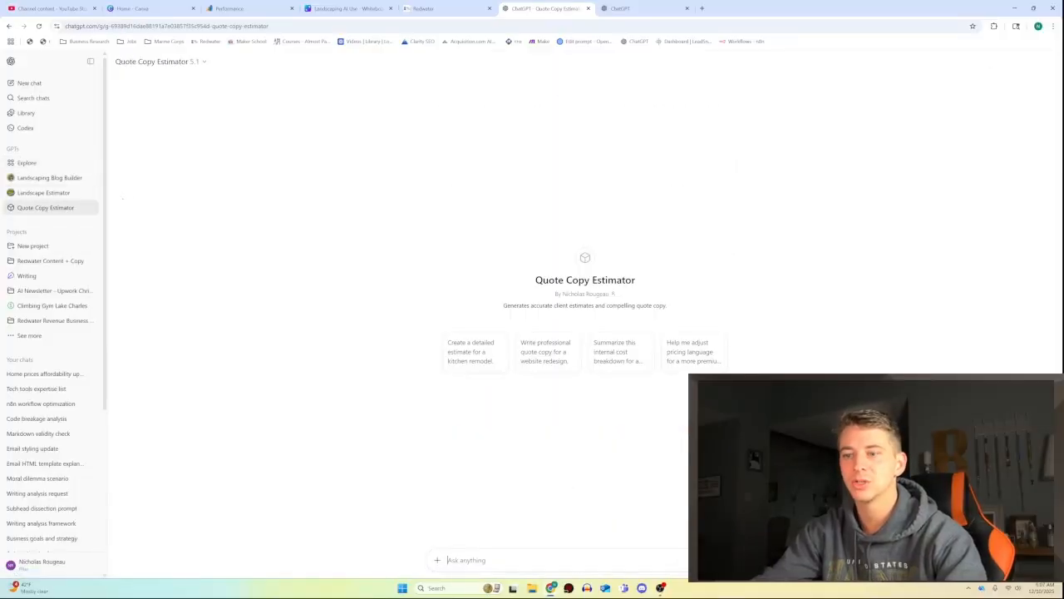
{"action": "key", "text": "ctrl+v"}
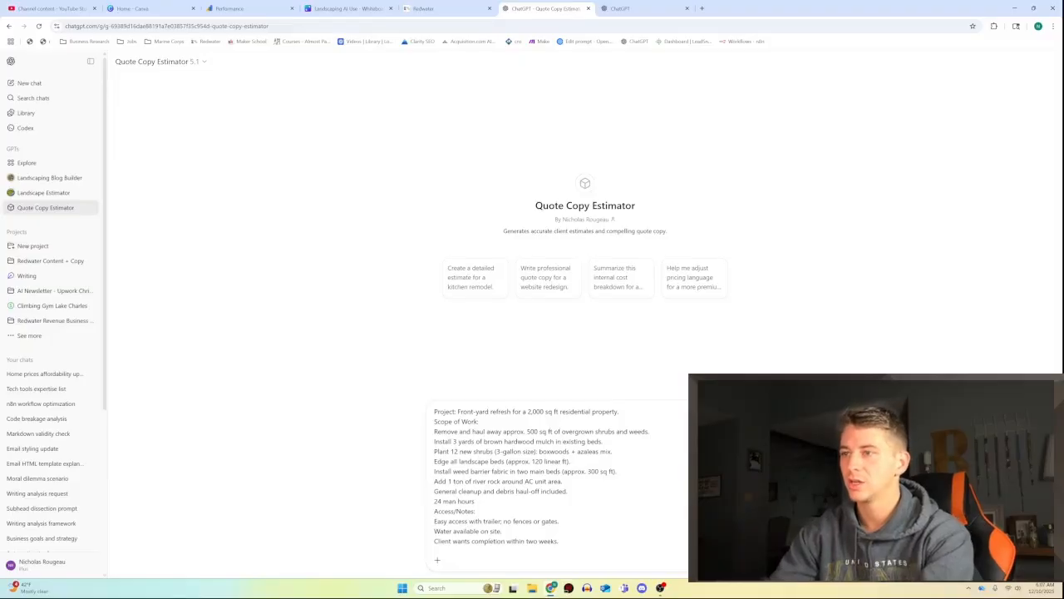
{"action": "key", "text": "shift+Return"}
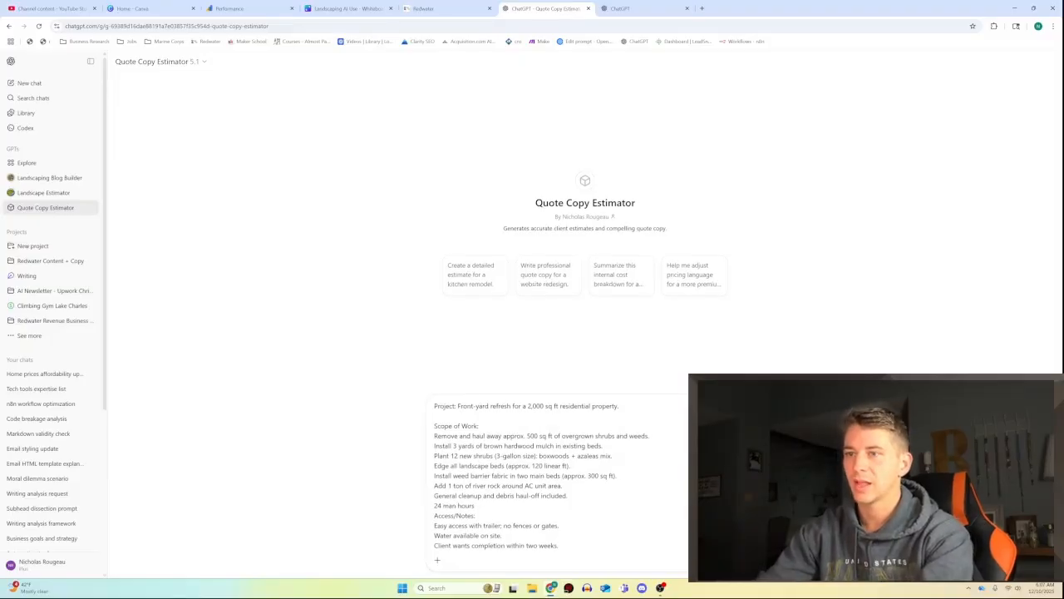
{"action": "left_click_drag", "start_coordinate": [434, 406], "coordinate": [544, 406]}
{"action": "left_click", "coordinate": [435, 415]}
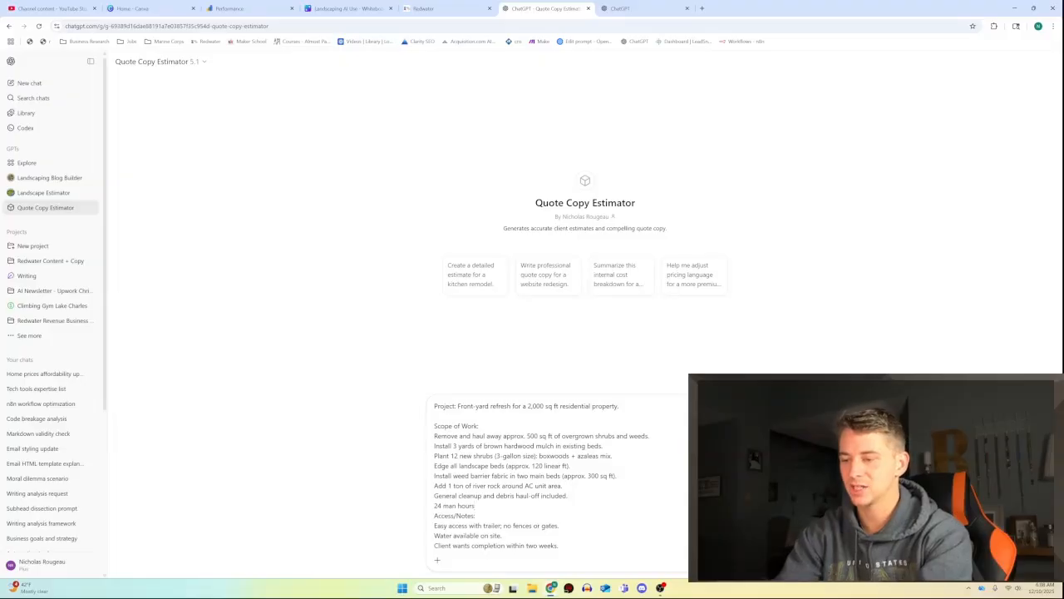
{"action": "key", "text": "shift+Return"}
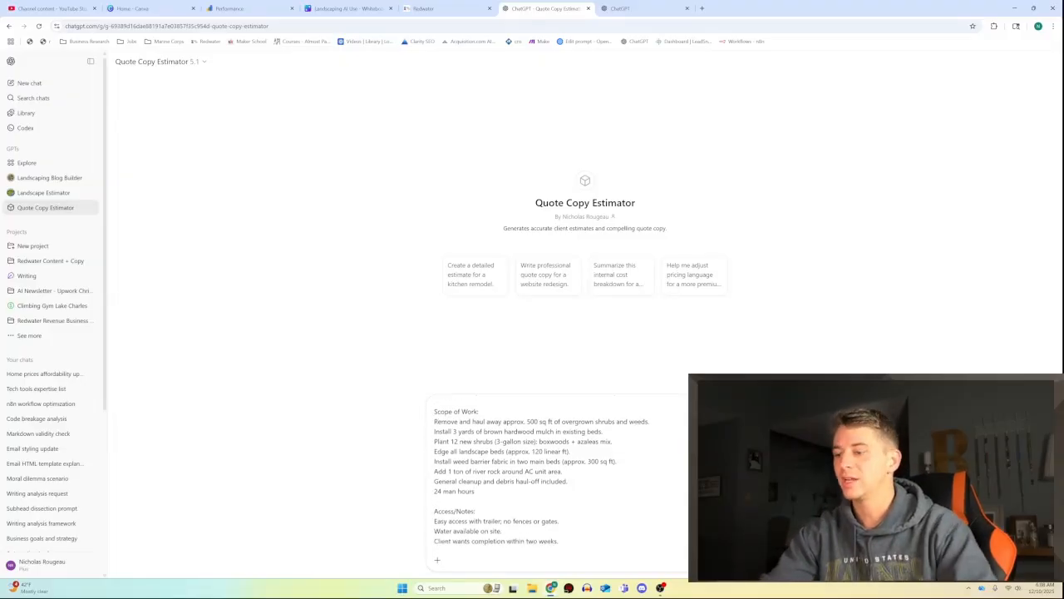
{"action": "key", "text": "Return"}
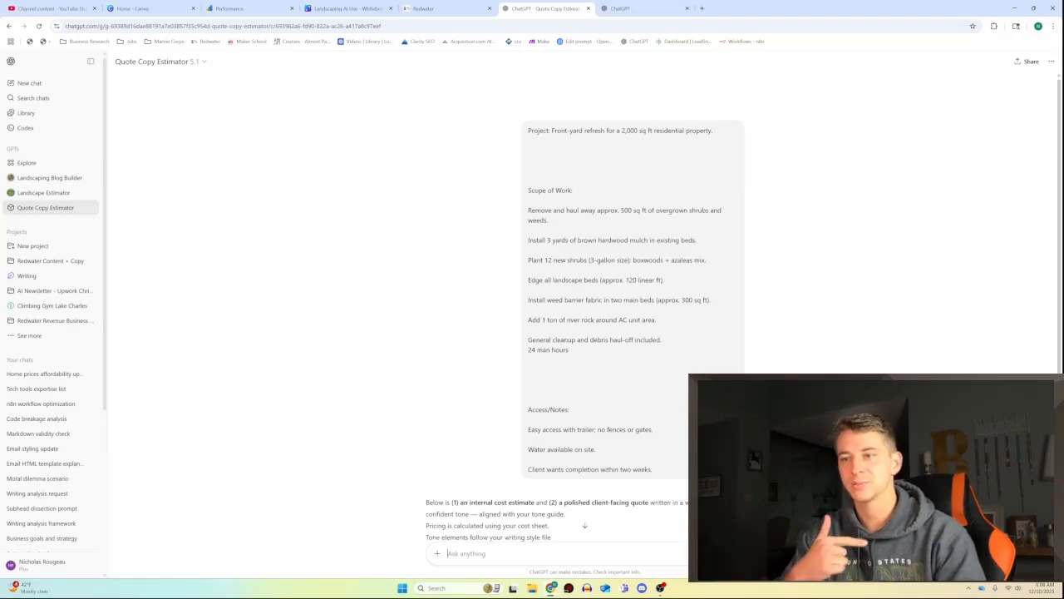
- Review the response's introduction and the labor section of the internal cost estimate
{"action": "scroll", "coordinate": [462, 361], "scroll_direction": "down", "scroll_amount": 1}
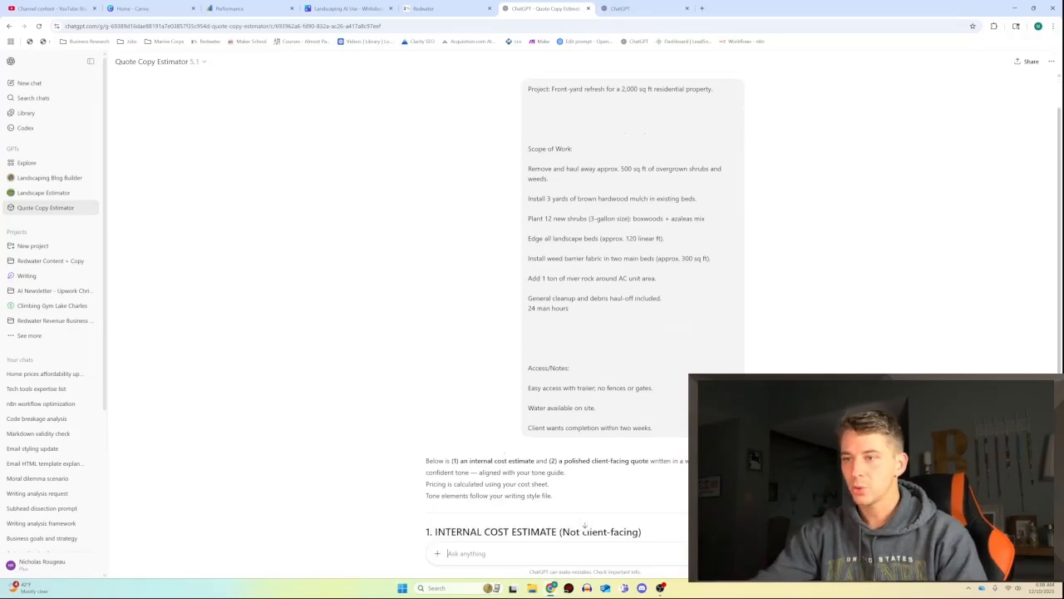
{"action": "left_click_drag", "start_coordinate": [461, 461], "coordinate": [649, 461]}
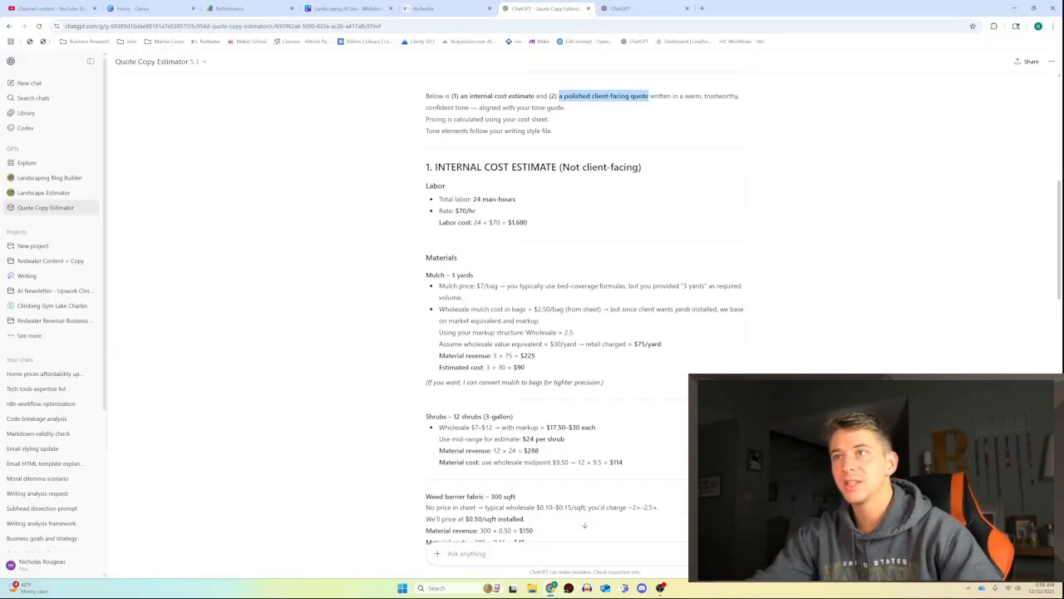
{"action": "left_click_drag", "start_coordinate": [436, 212], "coordinate": [476, 210]}
{"action": "left_click", "coordinate": [468, 218]}
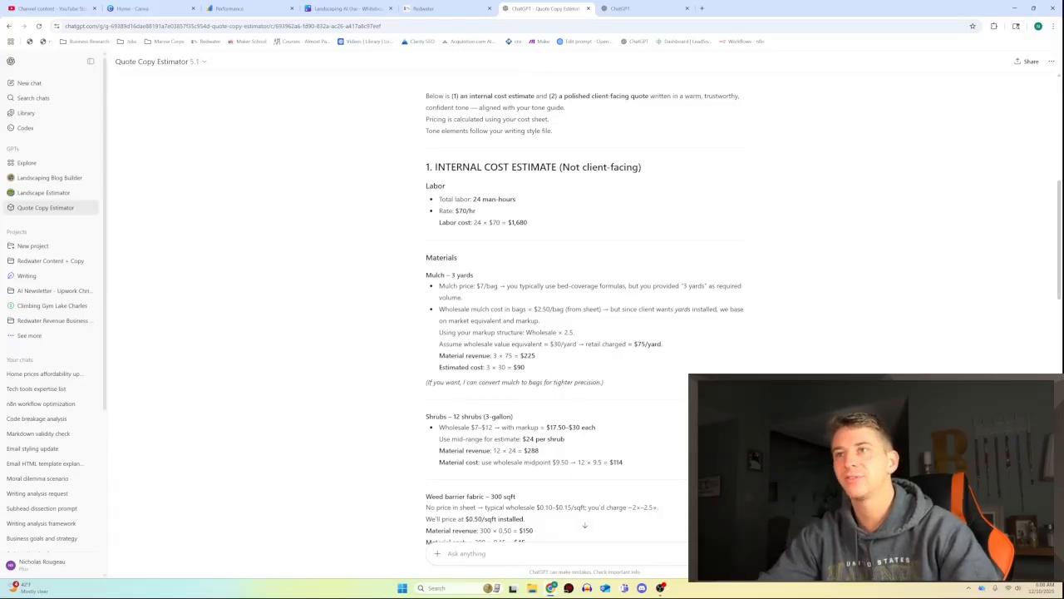
{"action": "scroll", "coordinate": [496, 327], "scroll_direction": "up", "scroll_amount": 3}
{"action": "scroll", "coordinate": [496, 327], "scroll_direction": "down", "scroll_amount": 2}
{"action": "scroll", "coordinate": [496, 327], "scroll_direction": "down", "scroll_amount": 1}
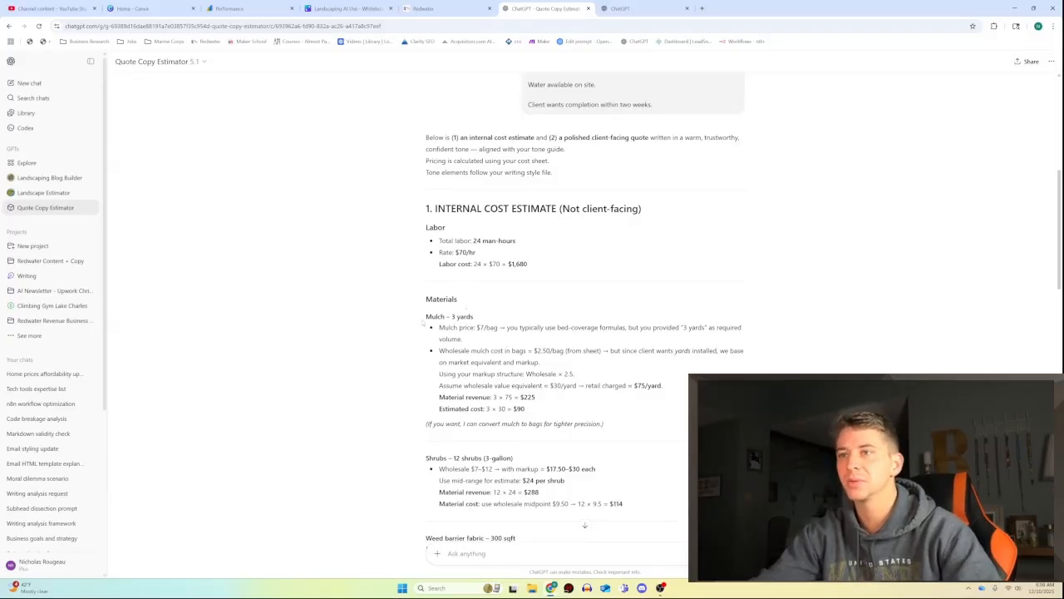
- Review the mulch, shrub and weed barrier fabric pricing in the materials section of the internal cost estimate
{"action": "left_click_drag", "start_coordinate": [425, 318], "coordinate": [674, 424]}
{"action": "left_click", "coordinate": [674, 423]}
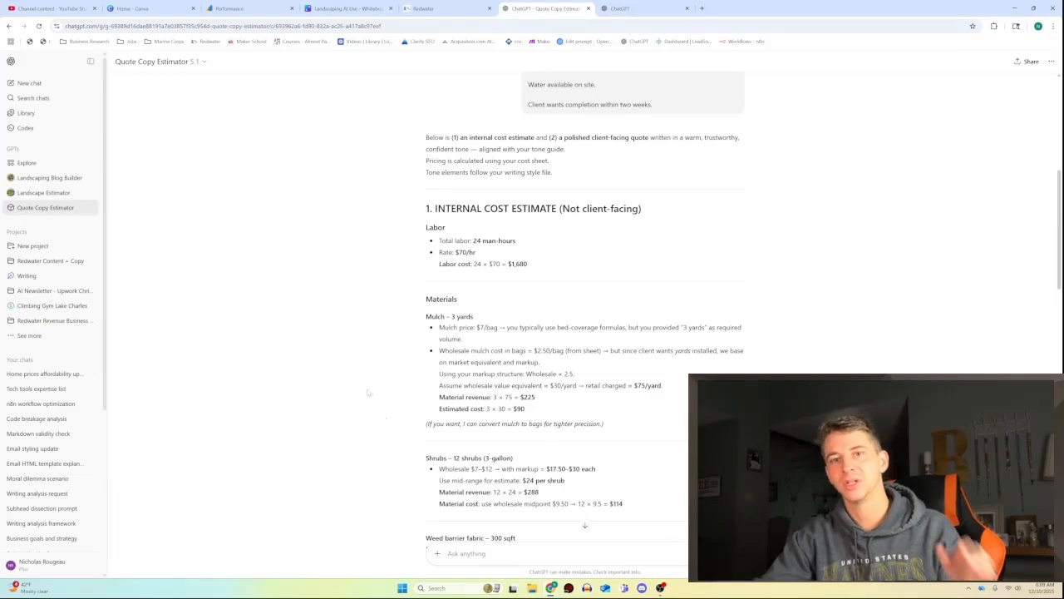
{"action": "scroll", "coordinate": [362, 397], "scroll_direction": "down", "scroll_amount": 1}
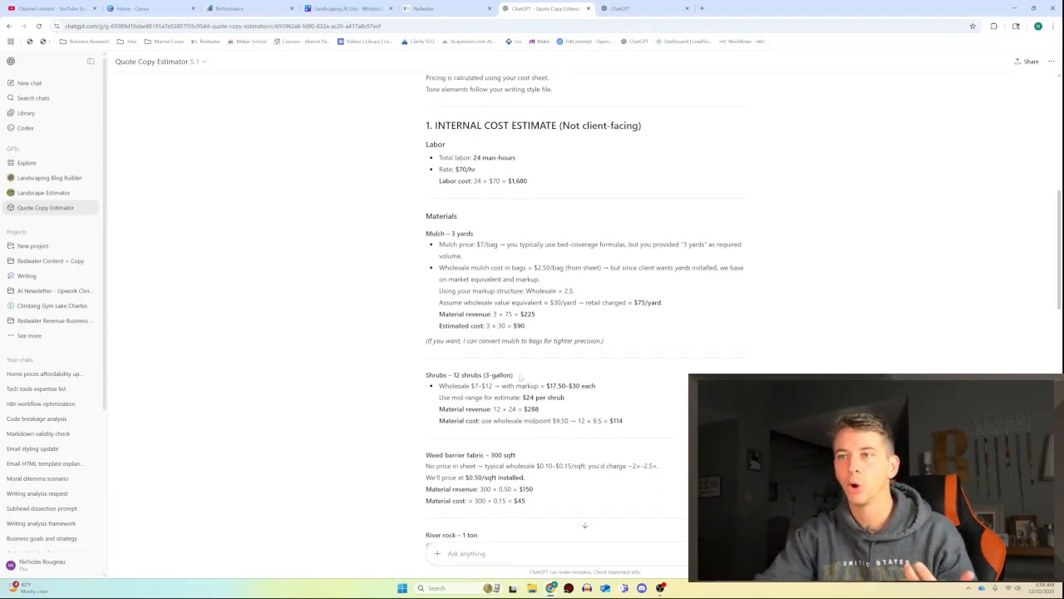
{"action": "scroll", "coordinate": [363, 397], "scroll_direction": "down", "scroll_amount": 2}
{"action": "left_click_drag", "start_coordinate": [425, 300], "coordinate": [657, 308]}
{"action": "left_click", "coordinate": [657, 308]}
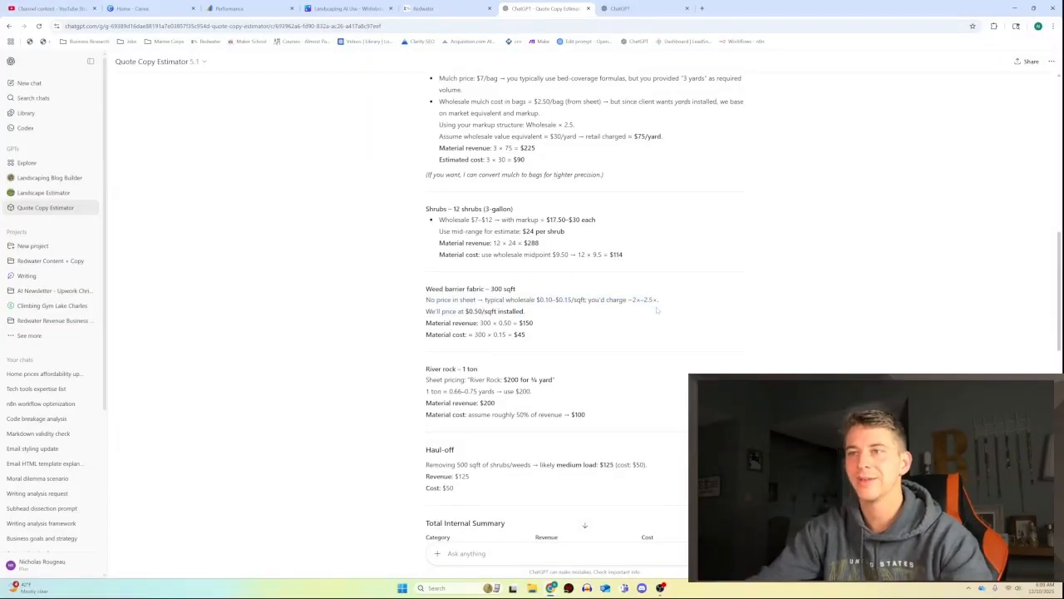
- Review the weed barrier fabric, river rock and haul-off pricing and the total internal summary of the cost estimate
{"action": "left_click_drag", "start_coordinate": [465, 311], "coordinate": [542, 315]}
{"action": "scroll", "coordinate": [543, 315], "scroll_direction": "down", "scroll_amount": 3}
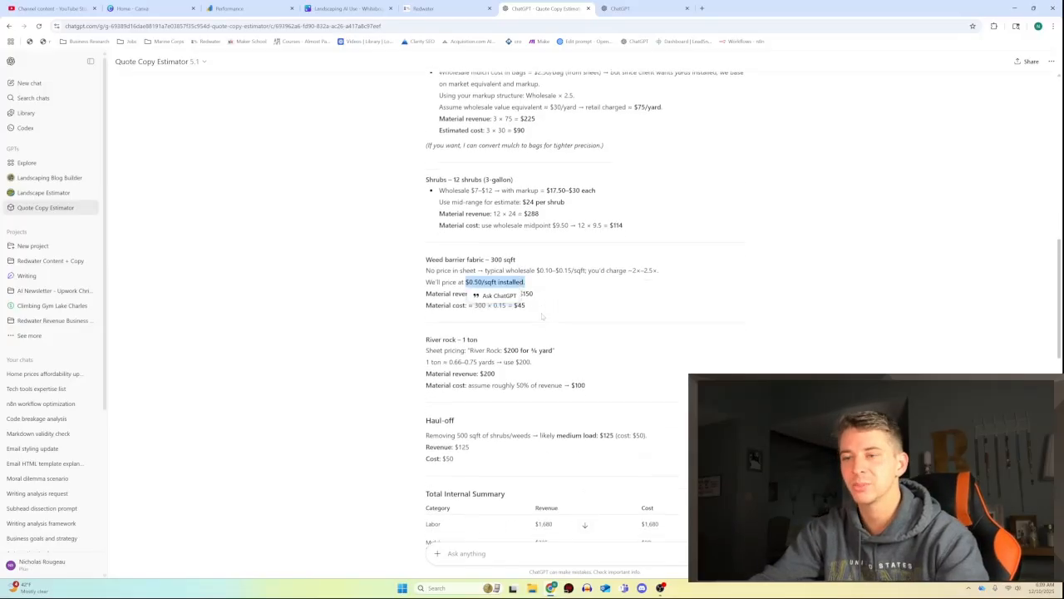
{"action": "left_click_drag", "start_coordinate": [425, 272], "coordinate": [669, 416]}
{"action": "left_click", "coordinate": [655, 408]}
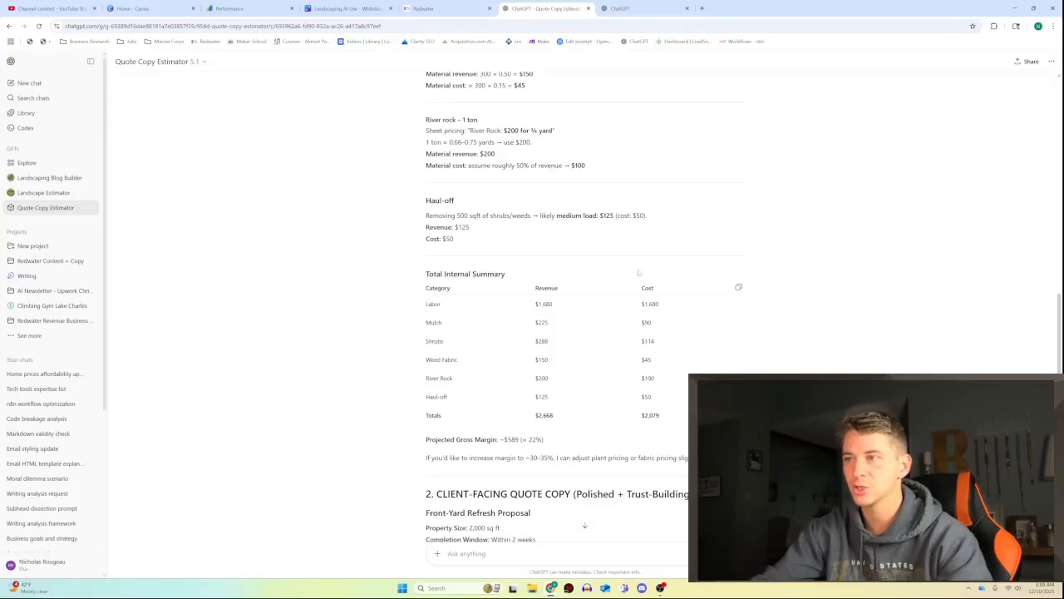
{"action": "scroll", "coordinate": [652, 317], "scroll_direction": "down", "scroll_amount": 4}
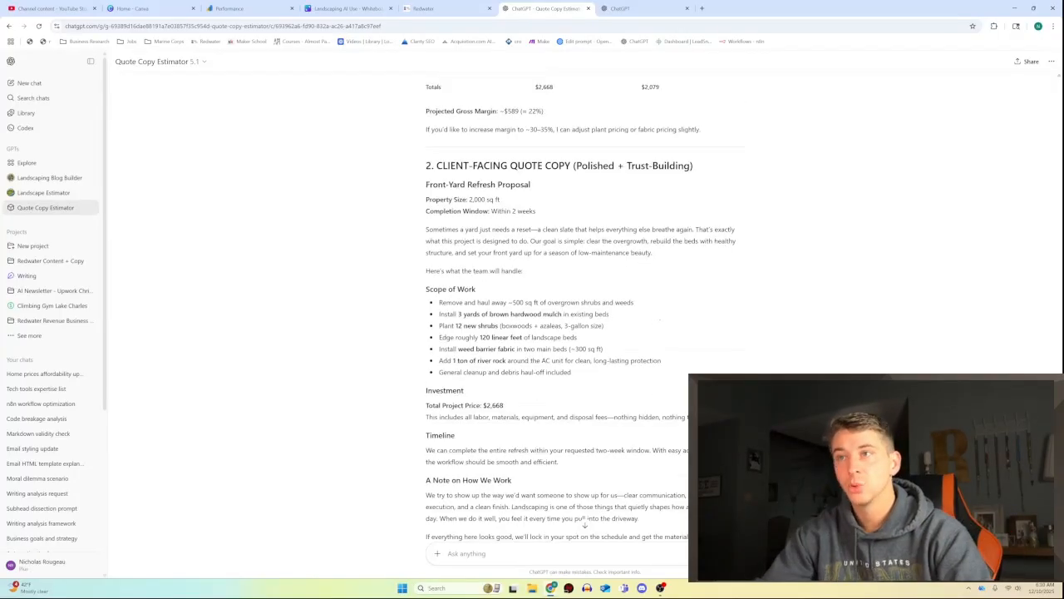
- Review the client-facing quote copy's introduction, scope of work and investment section
{"action": "left_click_drag", "start_coordinate": [426, 181], "coordinate": [630, 470]}
{"action": "scroll", "coordinate": [415, 363], "scroll_direction": "up", "scroll_amount": 1}
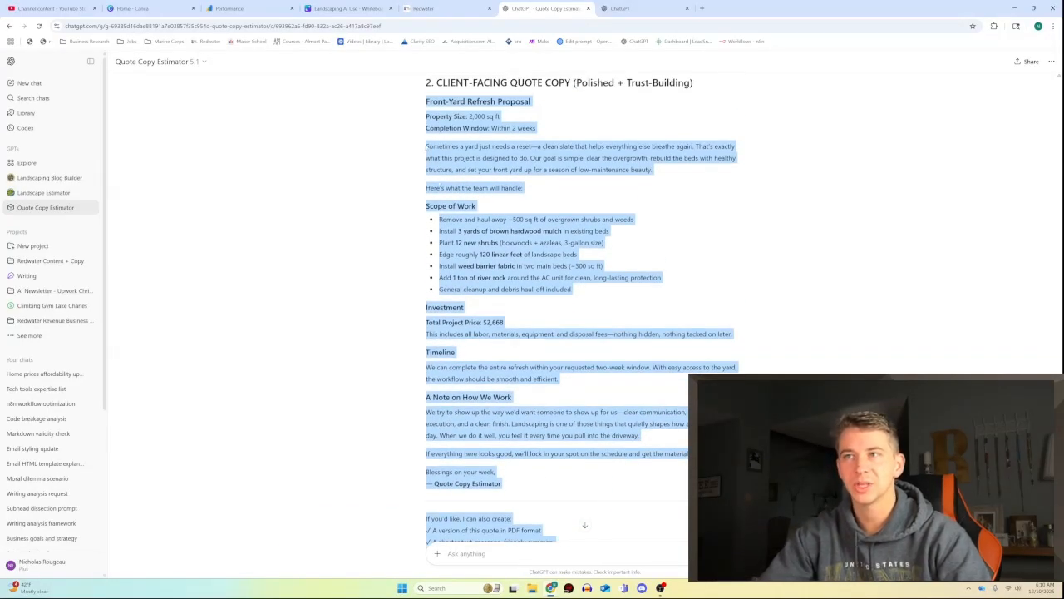
{"action": "left_click_drag", "start_coordinate": [426, 146], "coordinate": [653, 169]}
{"action": "left_click_drag", "start_coordinate": [425, 206], "coordinate": [603, 267]}
{"action": "left_click", "coordinate": [604, 267]}
{"action": "left_click_drag", "start_coordinate": [426, 307], "coordinate": [773, 335]}
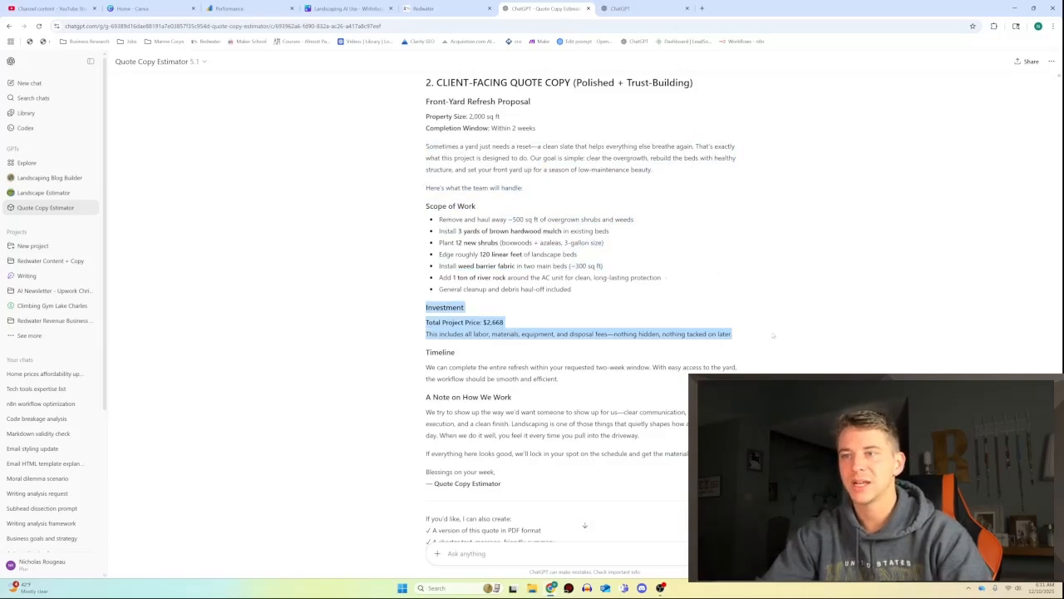
- Review the quote copy's timeline and the note on how the company works
{"action": "left_click_drag", "start_coordinate": [426, 352], "coordinate": [632, 393]}
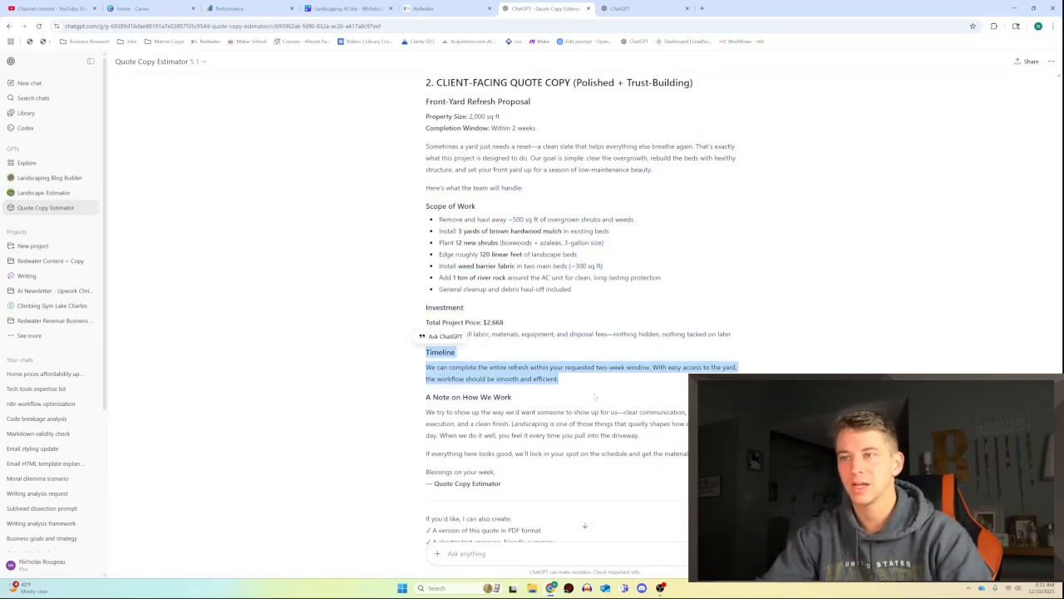
{"action": "left_click", "coordinate": [632, 394]}
{"action": "left_click_drag", "start_coordinate": [422, 398], "coordinate": [640, 434]}
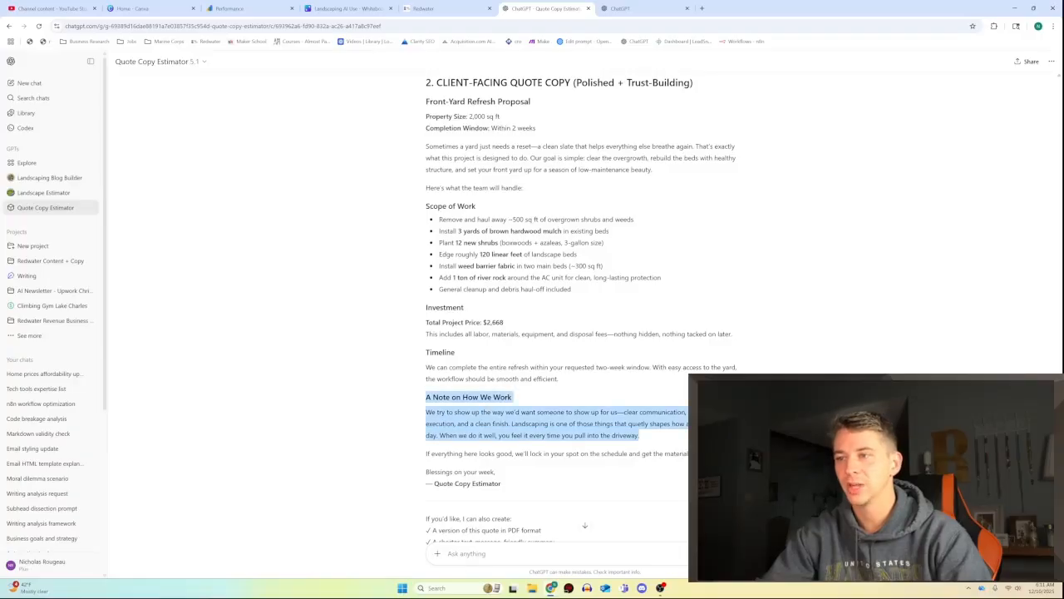
{"action": "scroll", "coordinate": [640, 435], "scroll_direction": "down", "scroll_amount": 1}
{"action": "left_click", "coordinate": [604, 429]}
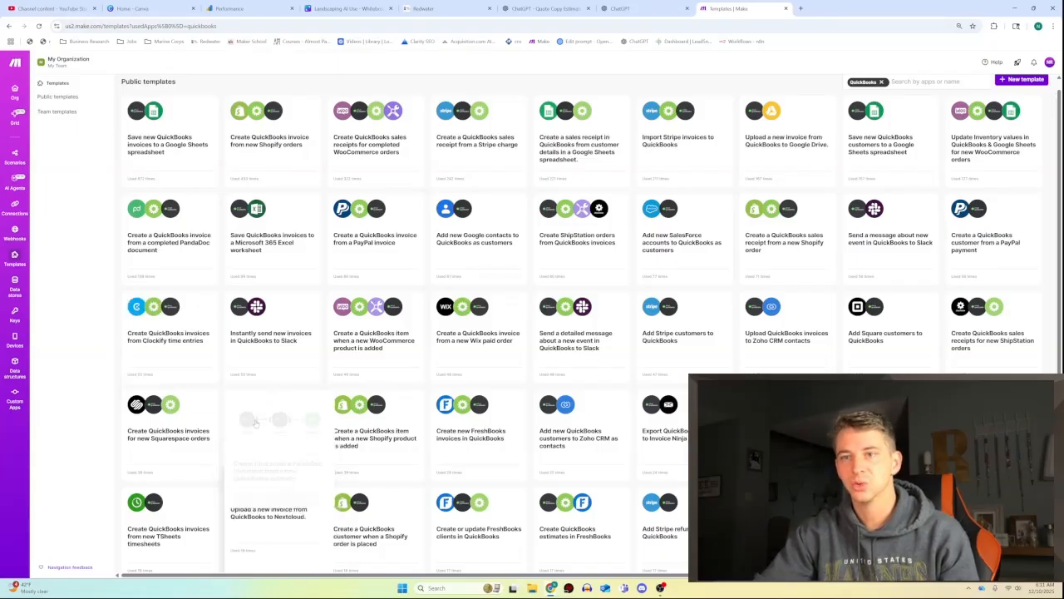
- View Make's template for a PandaDoc document from a new QuickBooks estimate, and return to the Canva whiteboard's chatbot and missed-call branches
{"action": "left_click", "coordinate": [282, 420]}
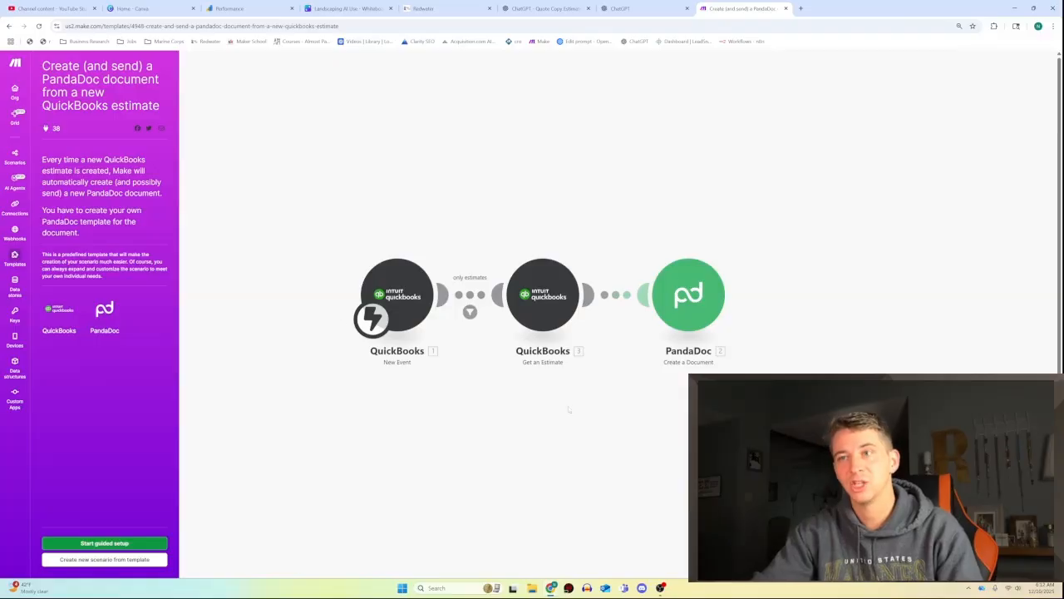
{"action": "left_click", "coordinate": [542, 9]}
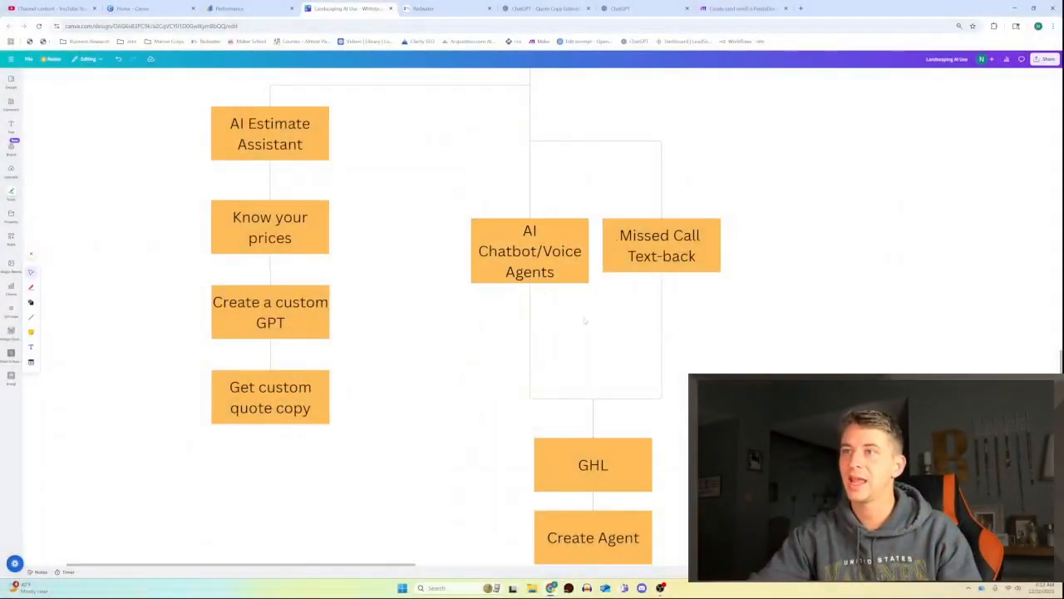
{"action": "scroll", "coordinate": [583, 307], "scroll_direction": "up", "scroll_amount": 1}
{"action": "scroll", "coordinate": [583, 308], "scroll_direction": "right", "scroll_amount": 1}
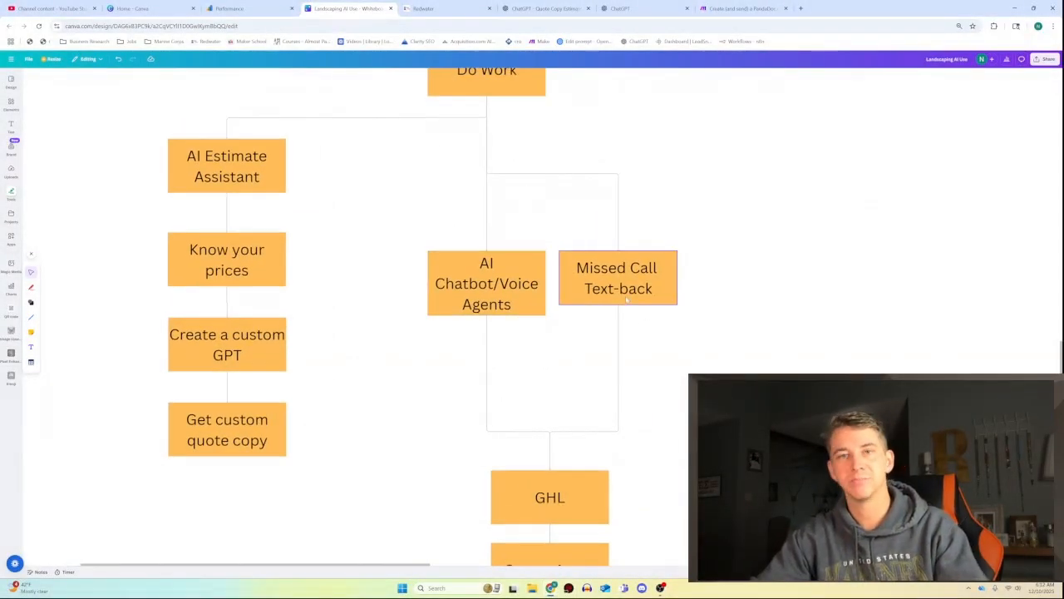
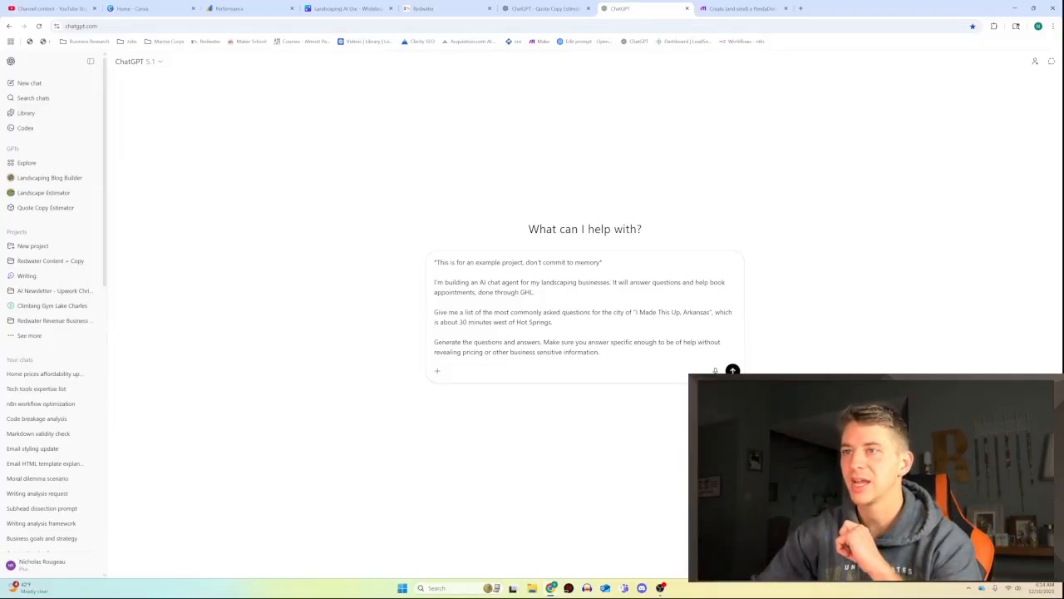
- Review and submit the ChatGPT prompt requesting common landscaping questions and answers for "I Made This Up, Arkansas" without revealing pricing
{"action": "key", "text": "shift+Up"}
{"action": "key", "text": "shift+Up"}
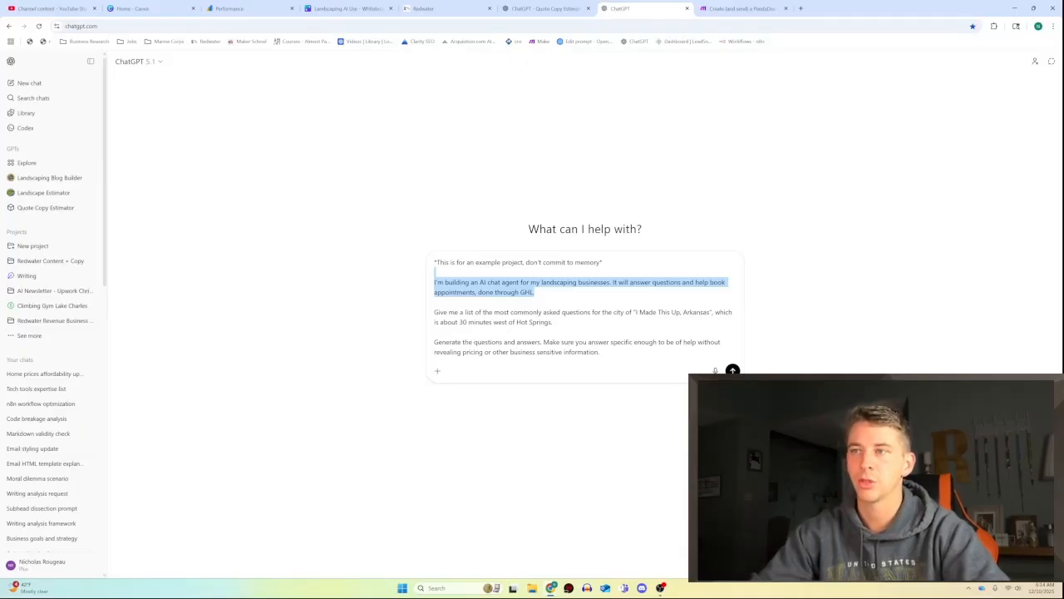
{"action": "left_click", "coordinate": [535, 292]}
{"action": "left_click_drag", "start_coordinate": [434, 312], "coordinate": [553, 323]}
{"action": "left_click", "coordinate": [553, 322]}
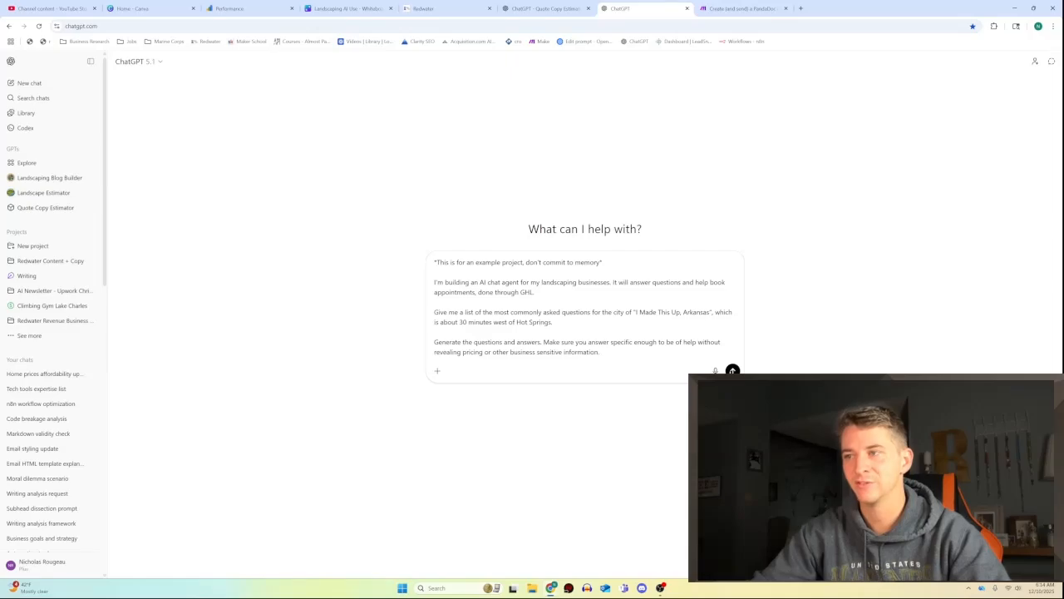
{"action": "key", "text": "Return"}
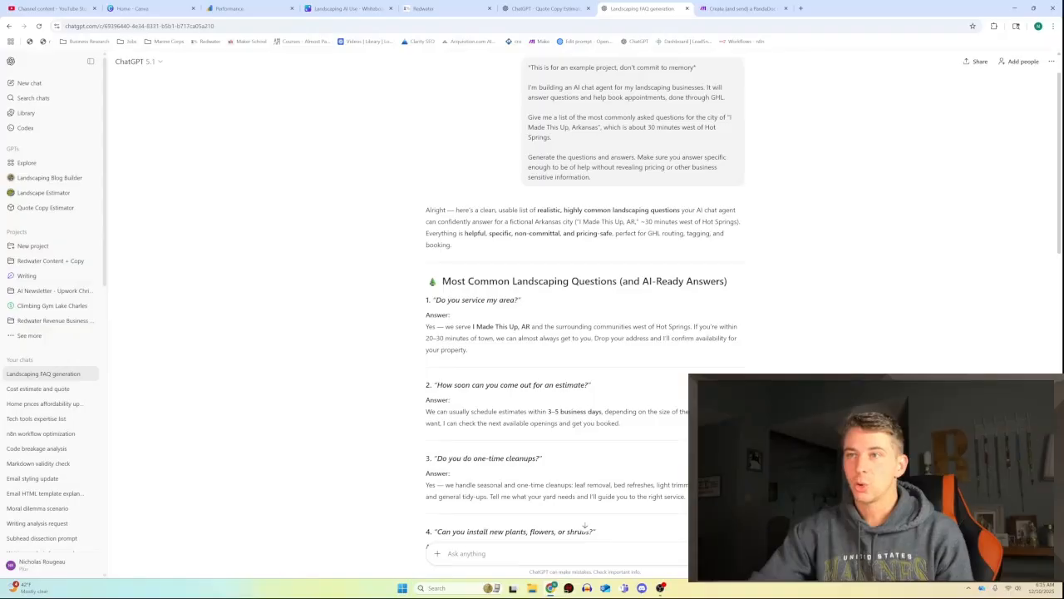
- Review the generated list of common landscaping questions and AI-ready answers through the appointment booking question
{"action": "scroll", "coordinate": [594, 382], "scroll_direction": "down", "scroll_amount": 8}
{"action": "left_click_drag", "start_coordinate": [428, 280], "coordinate": [581, 453]}
{"action": "scroll", "coordinate": [586, 441], "scroll_direction": "down", "scroll_amount": 4}
{"action": "scroll", "coordinate": [586, 499], "scroll_direction": "down", "scroll_amount": 2}
{"action": "scroll", "coordinate": [642, 490], "scroll_direction": "down", "scroll_amount": 1}
{"action": "scroll", "coordinate": [626, 490], "scroll_direction": "down", "scroll_amount": 1}
{"action": "scroll", "coordinate": [587, 525], "scroll_direction": "down", "scroll_amount": 1}
{"action": "scroll", "coordinate": [604, 494], "scroll_direction": "down", "scroll_amount": 1}
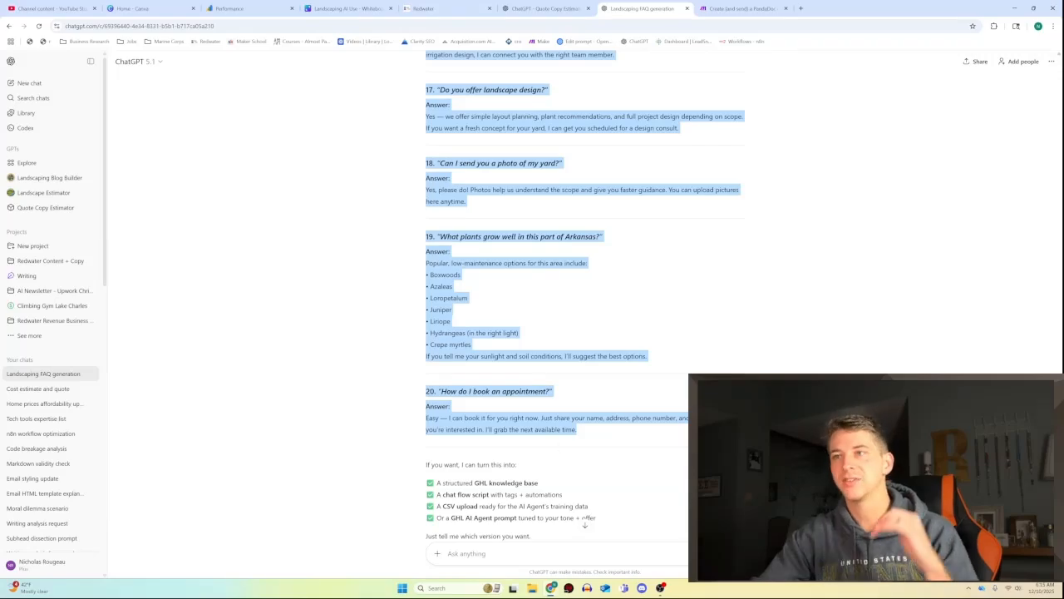
{"action": "scroll", "coordinate": [580, 418], "scroll_direction": "up", "scroll_amount": 1}
{"action": "scroll", "coordinate": [580, 418], "scroll_direction": "up", "scroll_amount": 2}
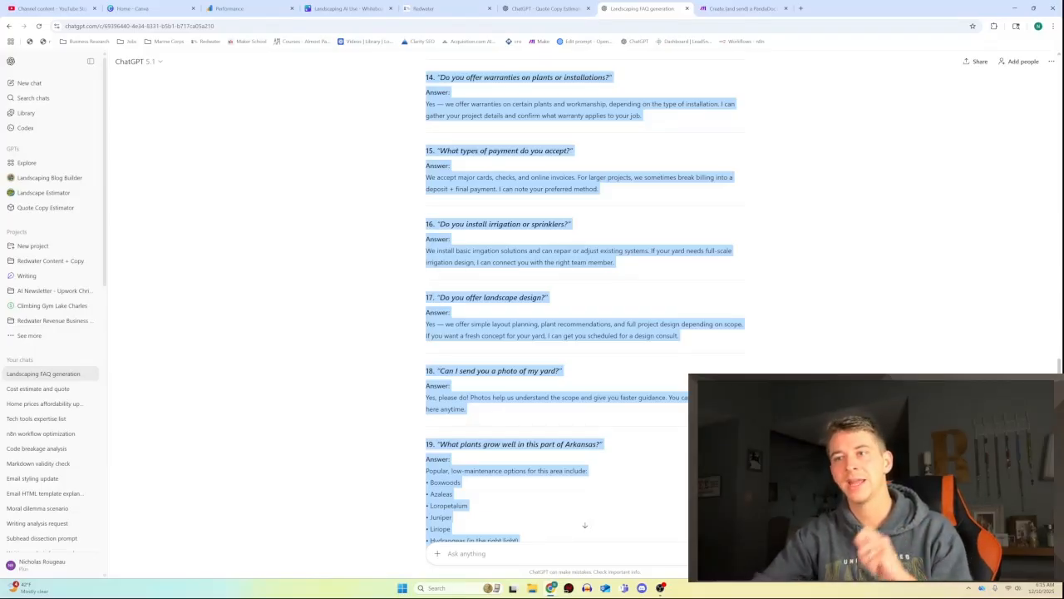
{"action": "left_click", "coordinate": [482, 412]}
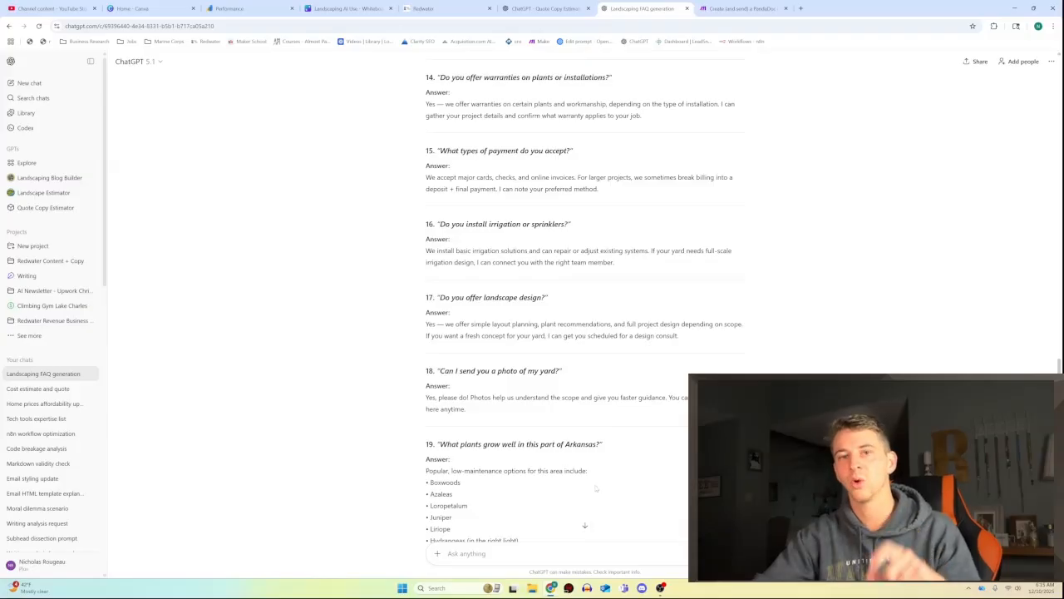
- Switch to Redwater and start creating a Conversation AI agent from the General Q&A bot type
{"action": "key", "text": "ctrl+5"}
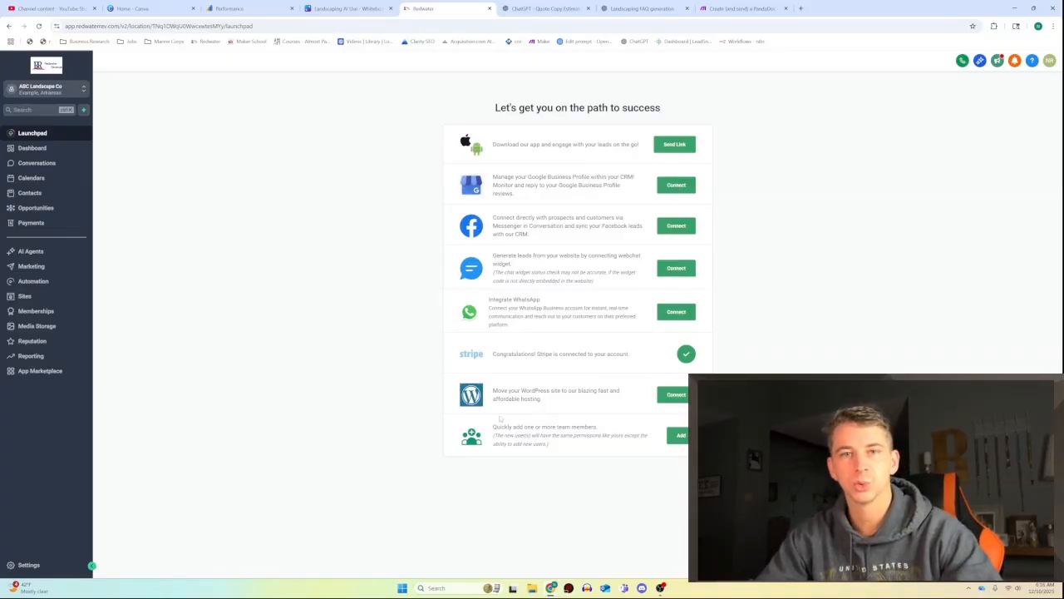
{"action": "left_click", "coordinate": [31, 251]}
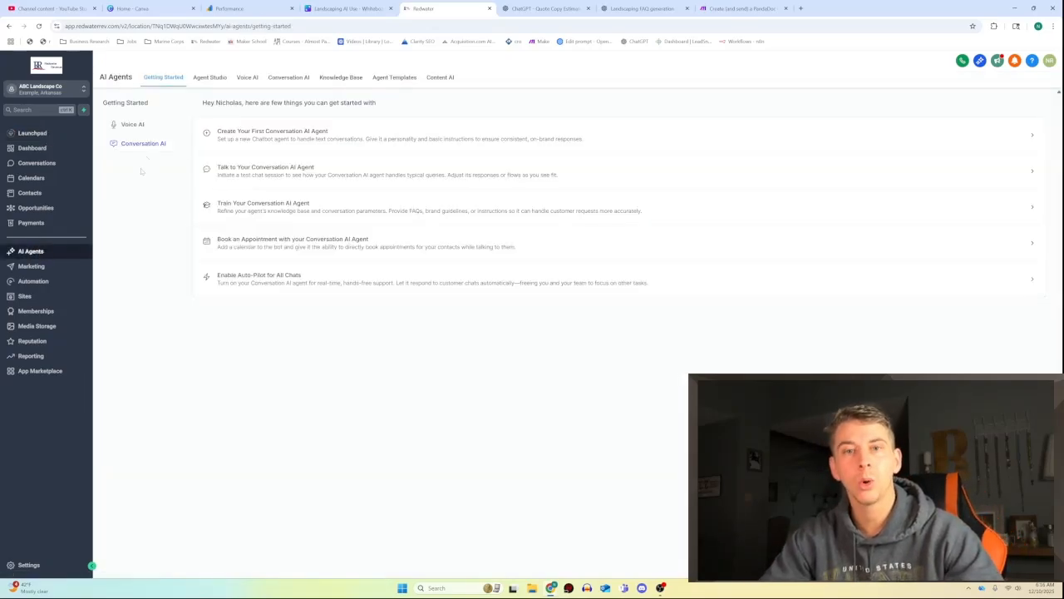
{"action": "left_click", "coordinate": [264, 133]}
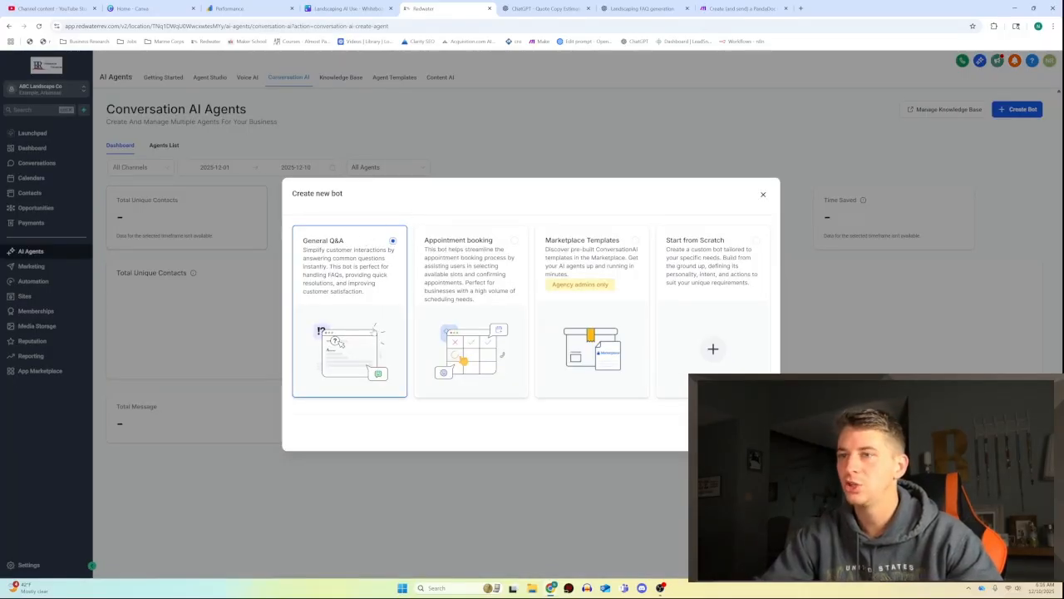
{"action": "left_click", "coordinate": [743, 433]}
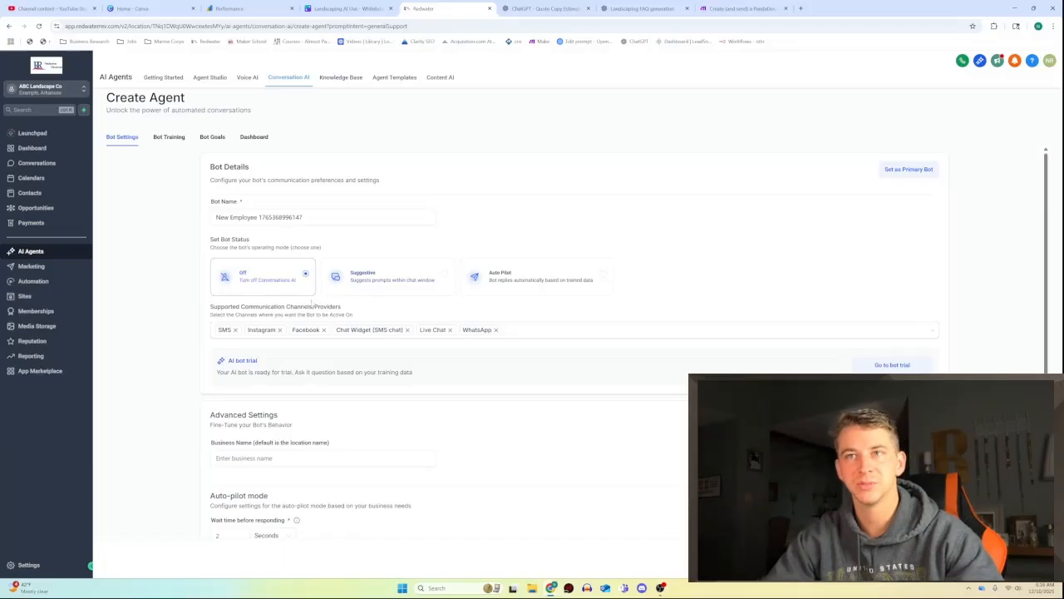
- Name the bot "Test Landscaping Bot" and set its status to Auto Pilot
{"action": "type", "text": "Test"}
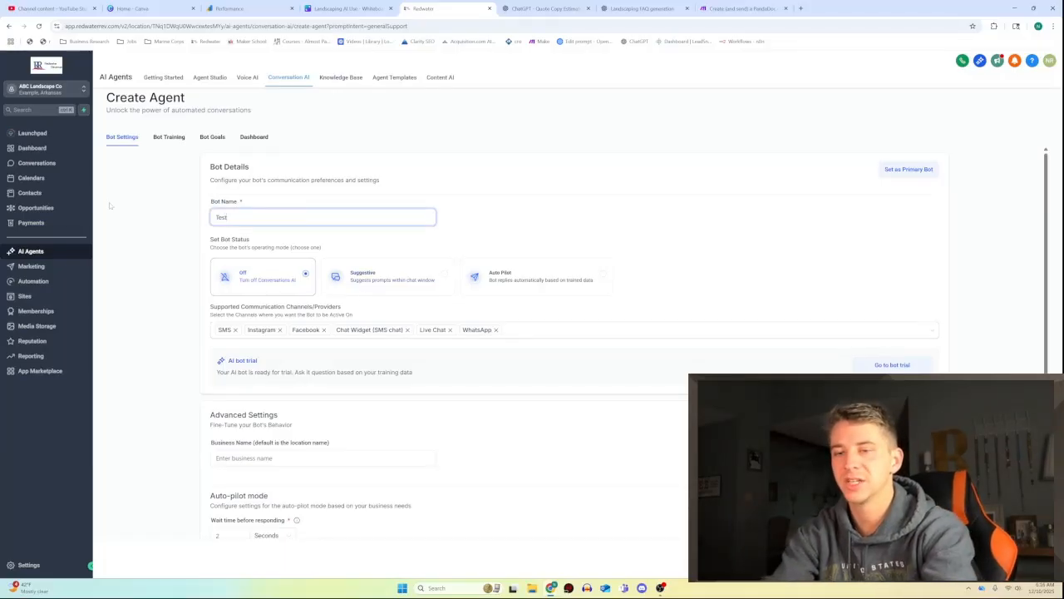
{"action": "type", "text": " Landscapi"}
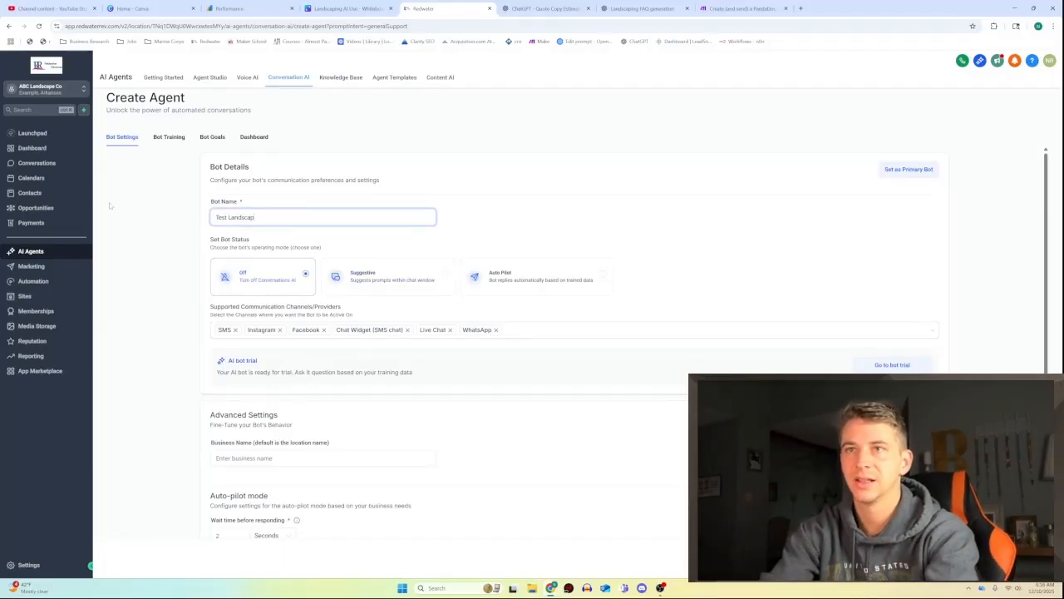
{"action": "type", "text": "ng Bot"}
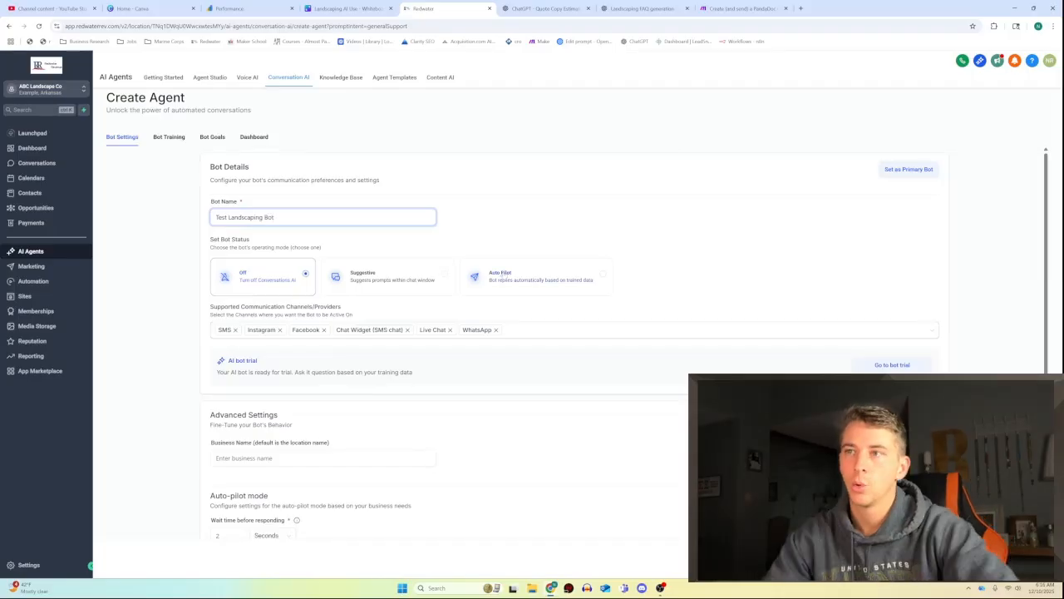
{"action": "left_click", "coordinate": [507, 278]}
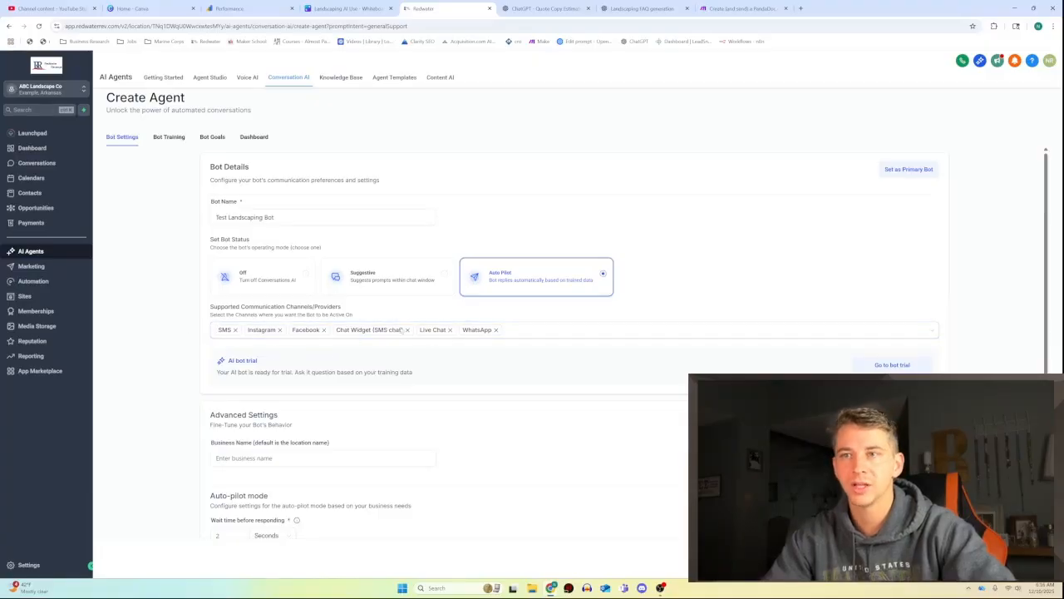
- Set the bot's business name to "I made this up" and save the agent
{"action": "scroll", "coordinate": [379, 347], "scroll_direction": "down", "scroll_amount": 2}
{"action": "type", "text": "I made this up"}
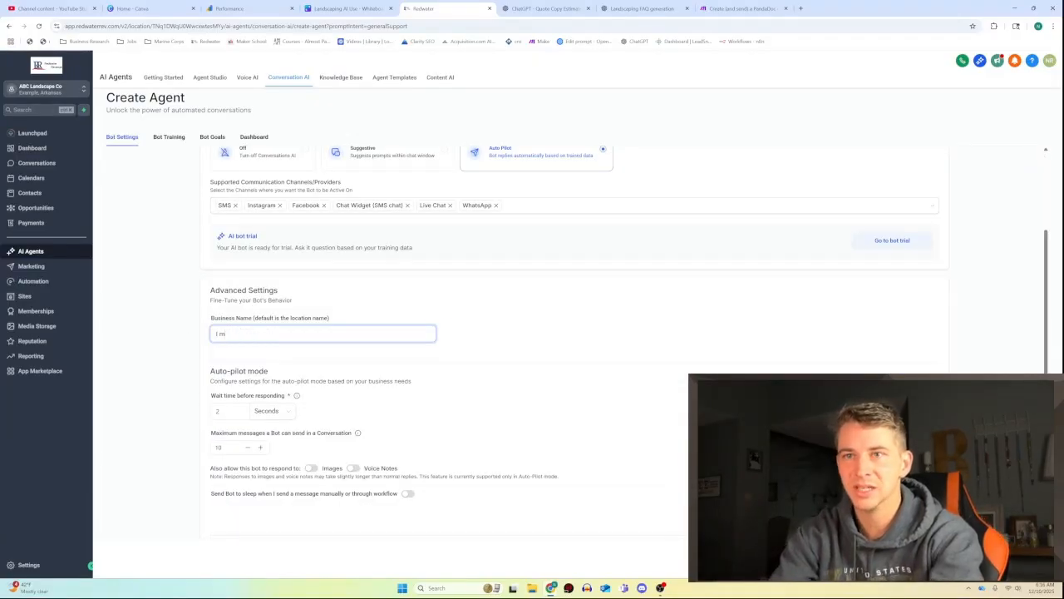
{"action": "scroll", "coordinate": [241, 383], "scroll_direction": "down", "scroll_amount": 1}
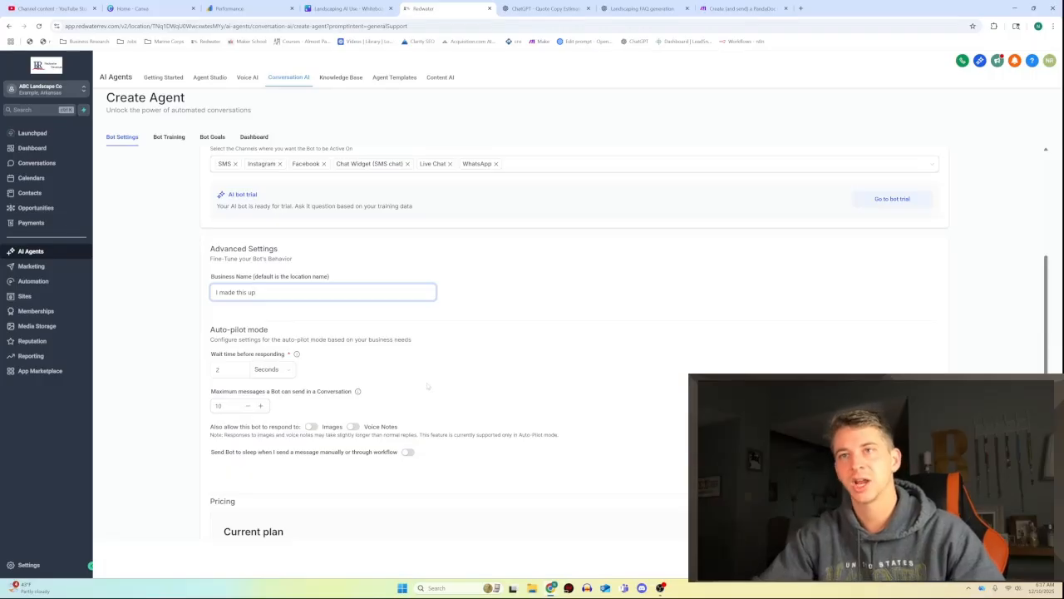
{"action": "scroll", "coordinate": [551, 381], "scroll_direction": "up", "scroll_amount": 2}
{"action": "scroll", "coordinate": [751, 371], "scroll_direction": "down", "scroll_amount": 1}
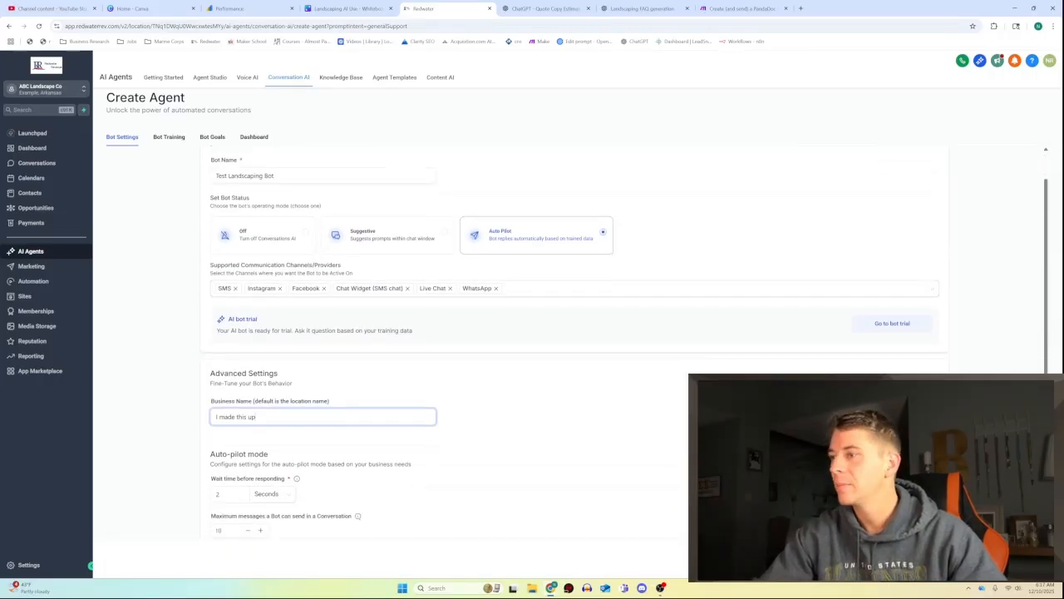
{"action": "left_click", "coordinate": [1028, 558]}
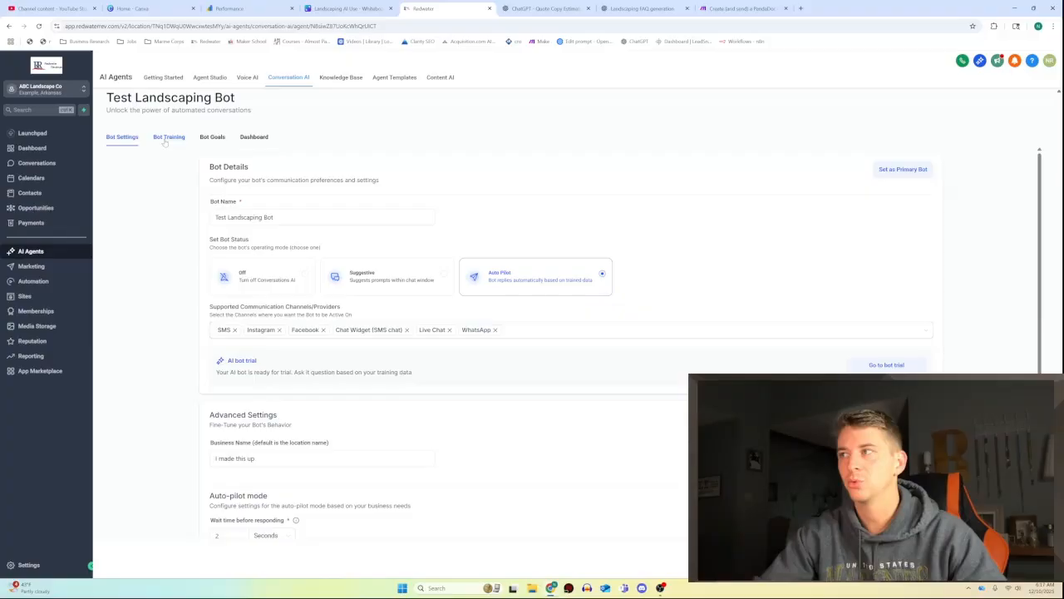
- Create a new knowledge base named "Test" with the description "asdefasdfasdf" from the bot's training settings
{"action": "left_click", "coordinate": [165, 138]}
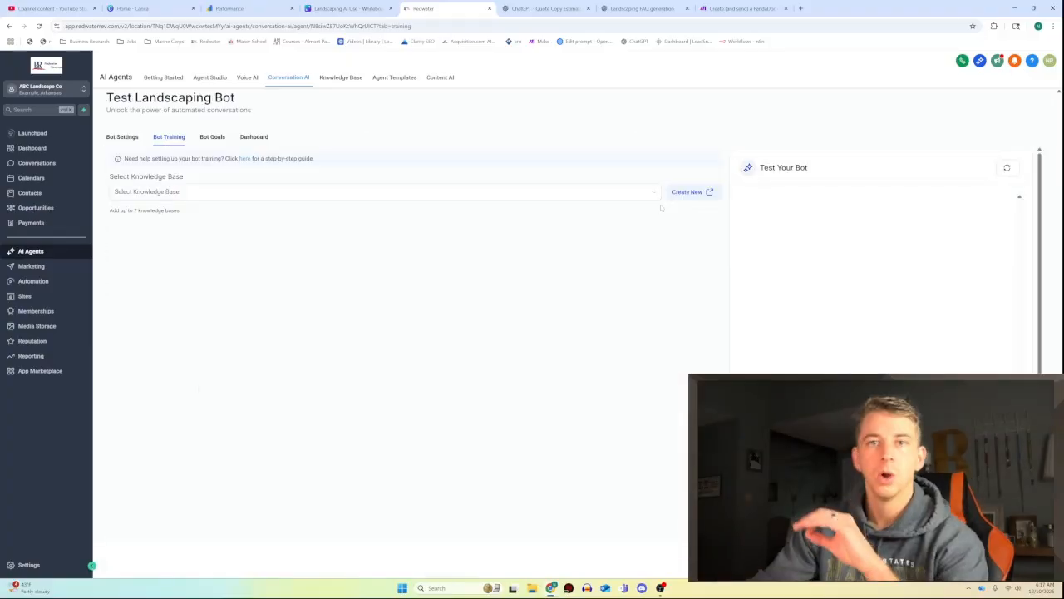
{"action": "left_click", "coordinate": [169, 192]}
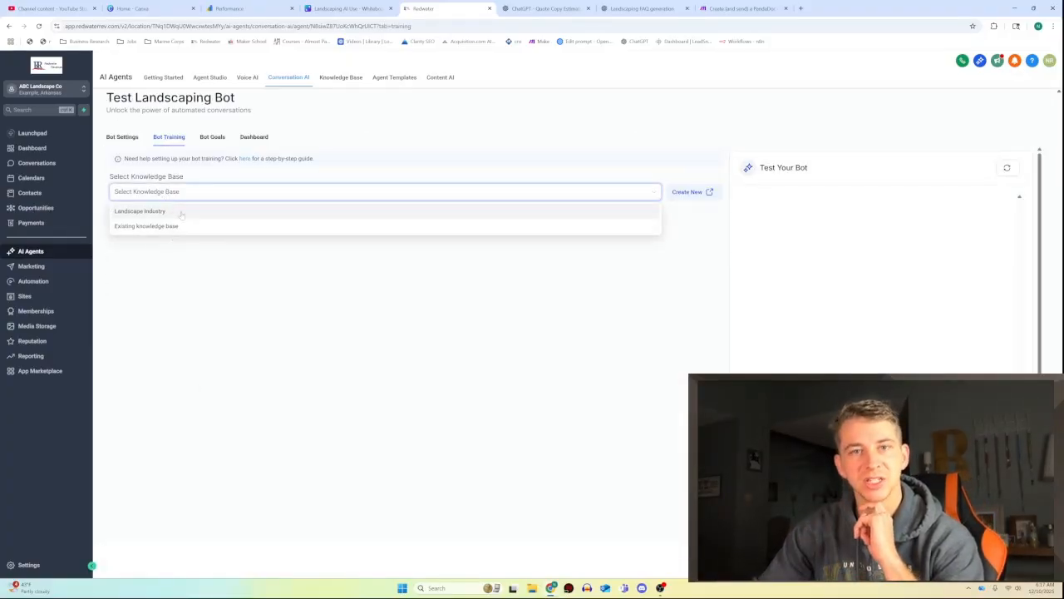
{"action": "left_click", "coordinate": [183, 192]}
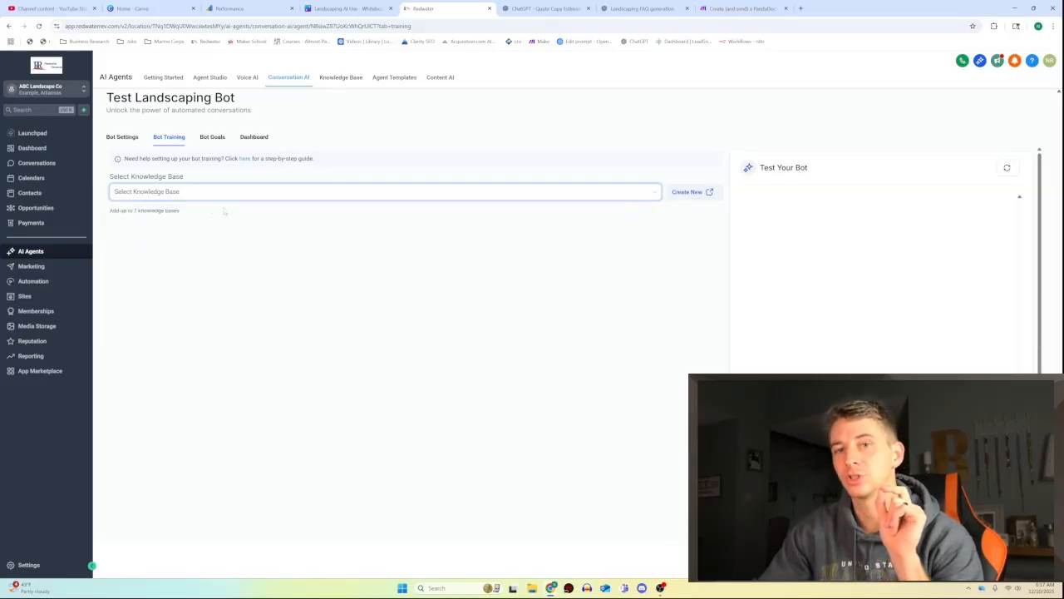
{"action": "left_click", "coordinate": [687, 194]}
{"action": "left_click", "coordinate": [544, 280]}
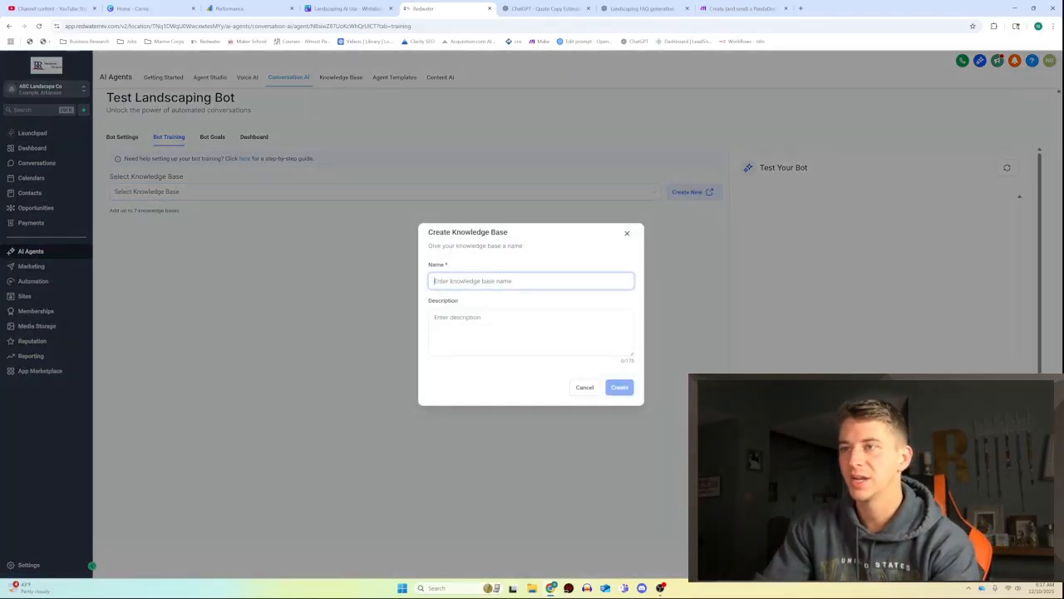
{"action": "type", "text": "Test"}
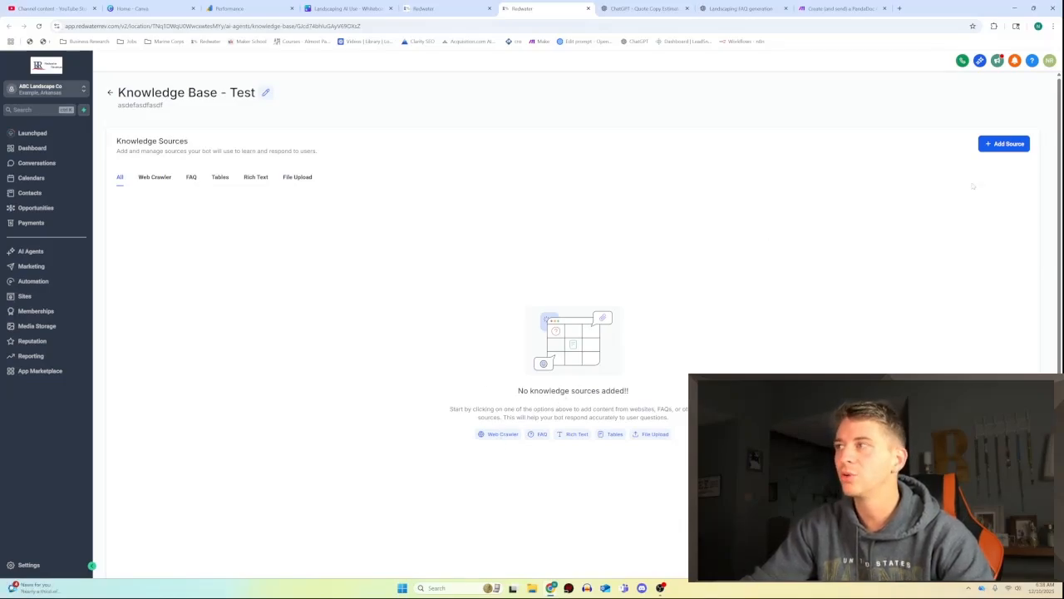
- Upload the downloaded file "Temp gpt.docx" to the Test knowledge base as a file source
{"action": "left_click", "coordinate": [986, 150]}
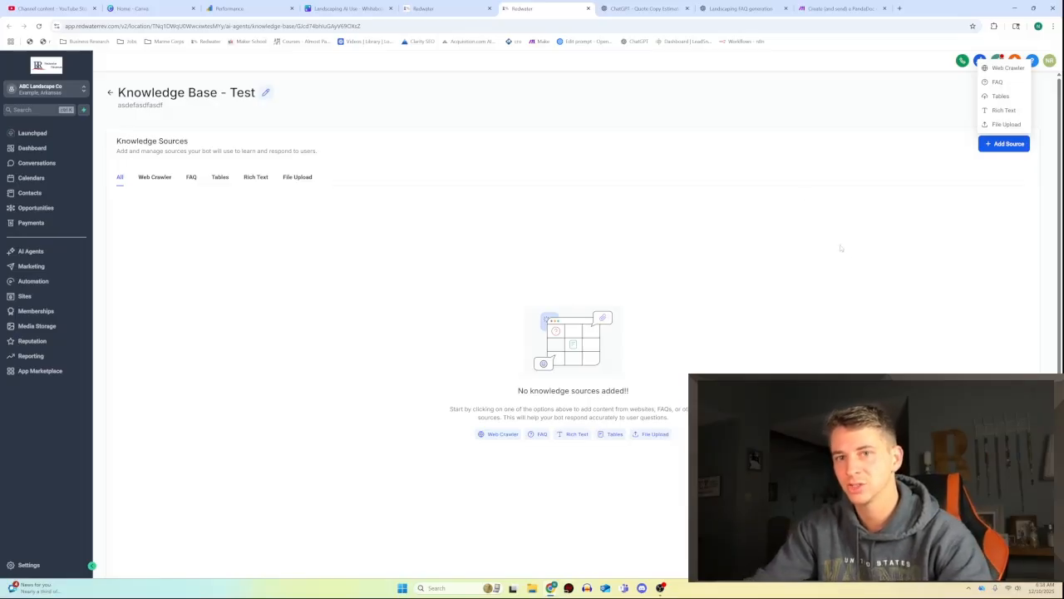
{"action": "left_click", "coordinate": [1006, 124]}
{"action": "left_click", "coordinate": [1024, 26]}
{"action": "left_click_drag", "start_coordinate": [939, 47], "coordinate": [521, 323]}
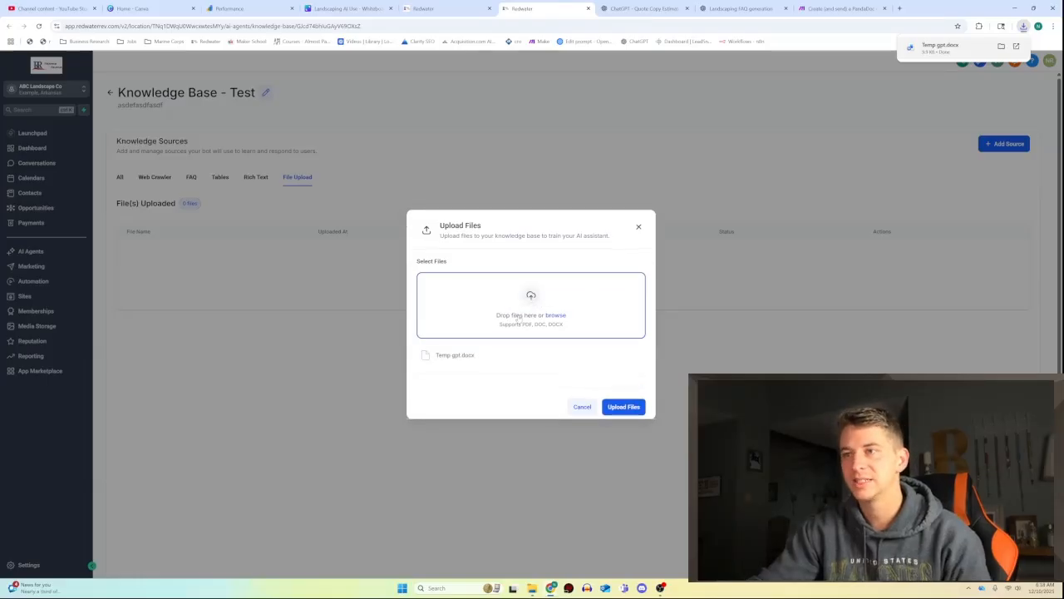
{"action": "left_click", "coordinate": [632, 405]}
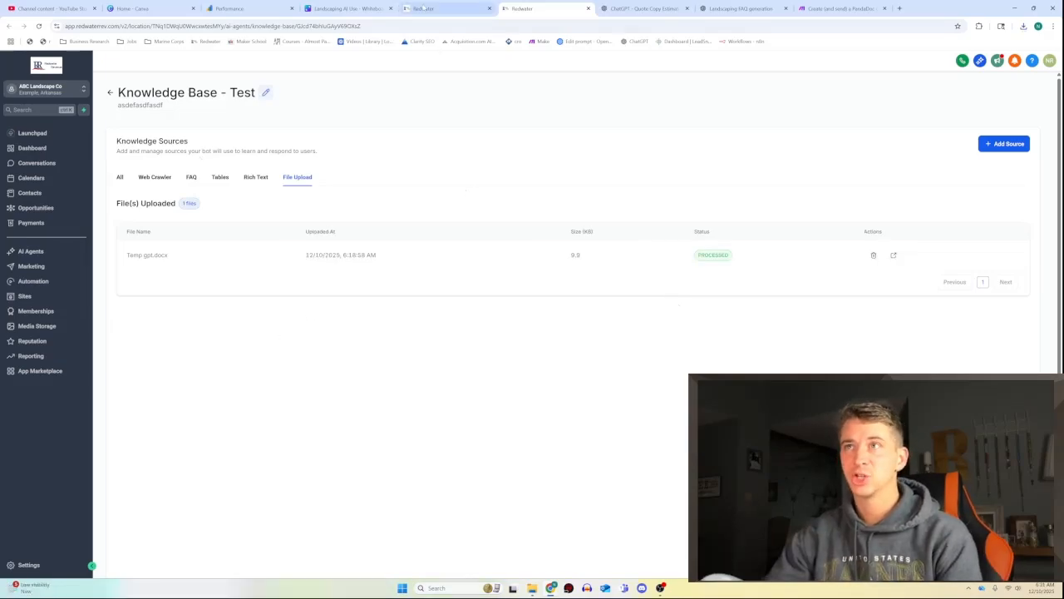
- Return to Test Landscaping Bot's training settings and attach the "Test" knowledge base
{"action": "left_click", "coordinate": [432, 10]}
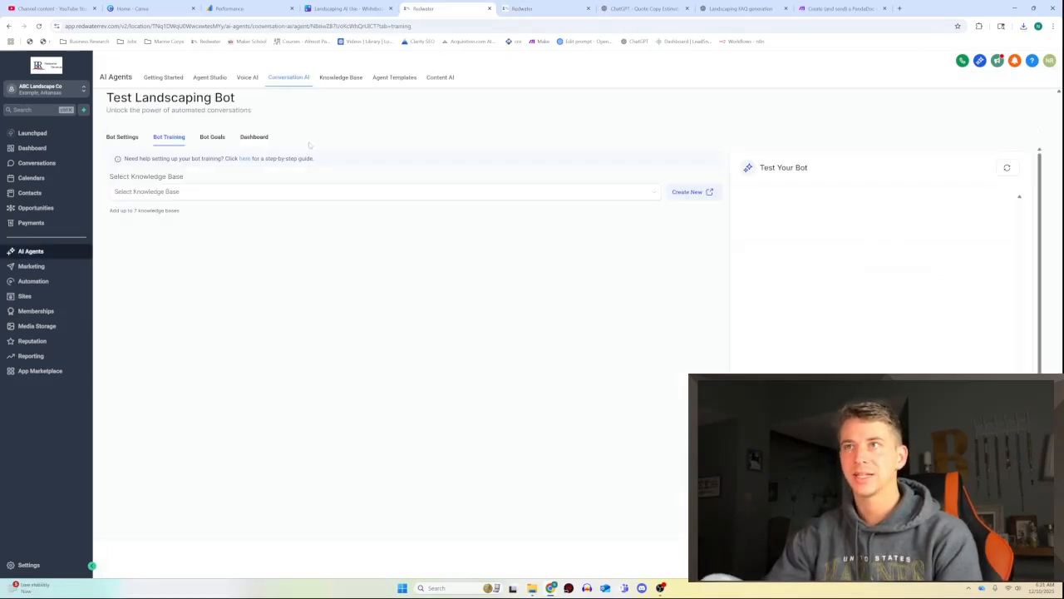
{"action": "left_click", "coordinate": [312, 192]}
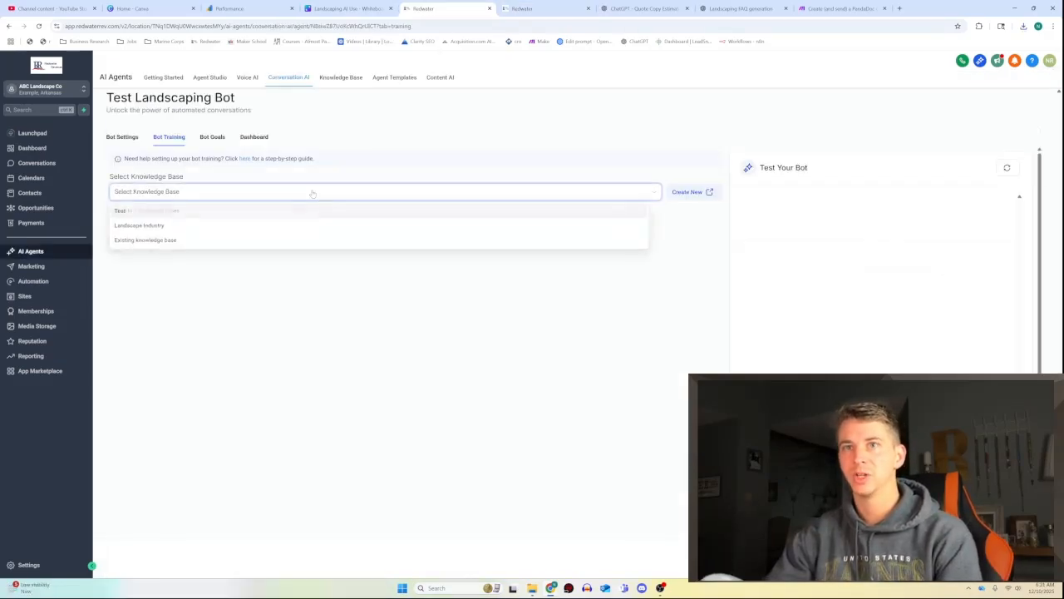
{"action": "left_click", "coordinate": [160, 215]}
{"action": "left_click", "coordinate": [559, 475]}
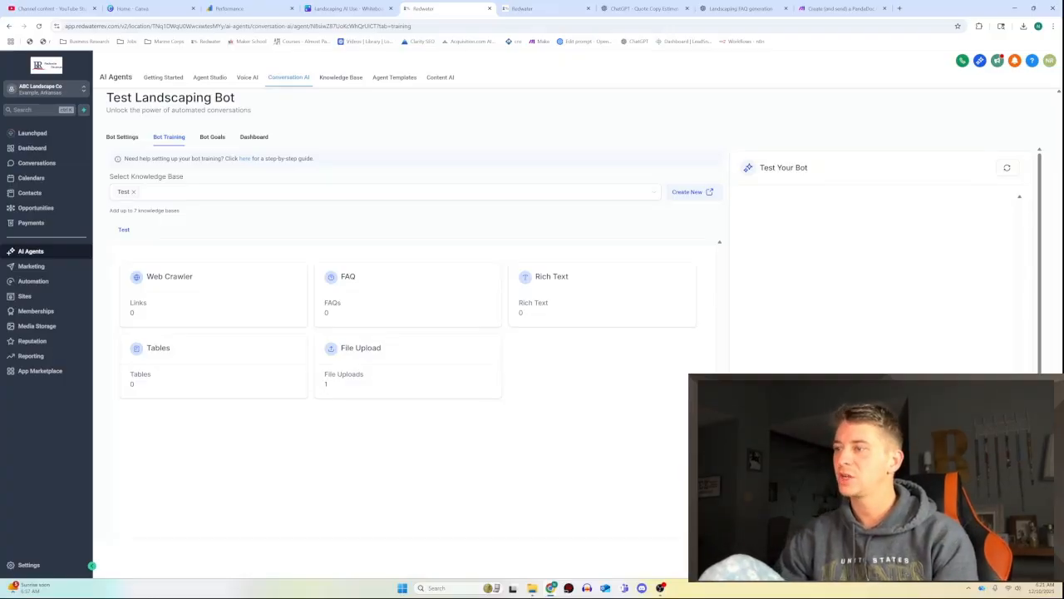
- Test the bot by asking "Hey there, can you guys do landscape lighting and sprinkler installs?" and examine its reply
{"action": "key", "text": "Return"}
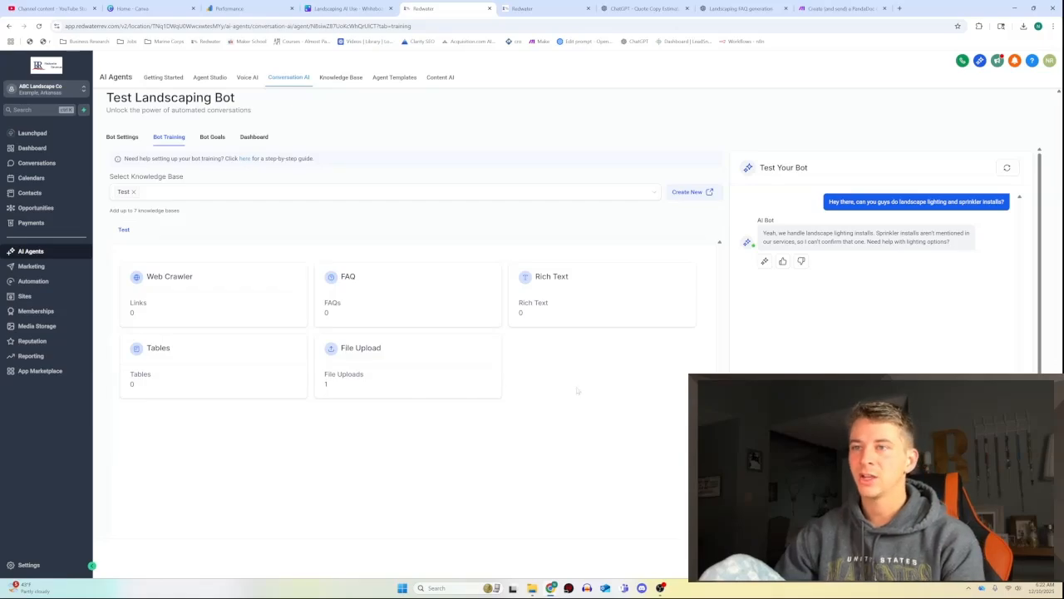
{"action": "left_click_drag", "start_coordinate": [876, 235], "coordinate": [952, 242]}
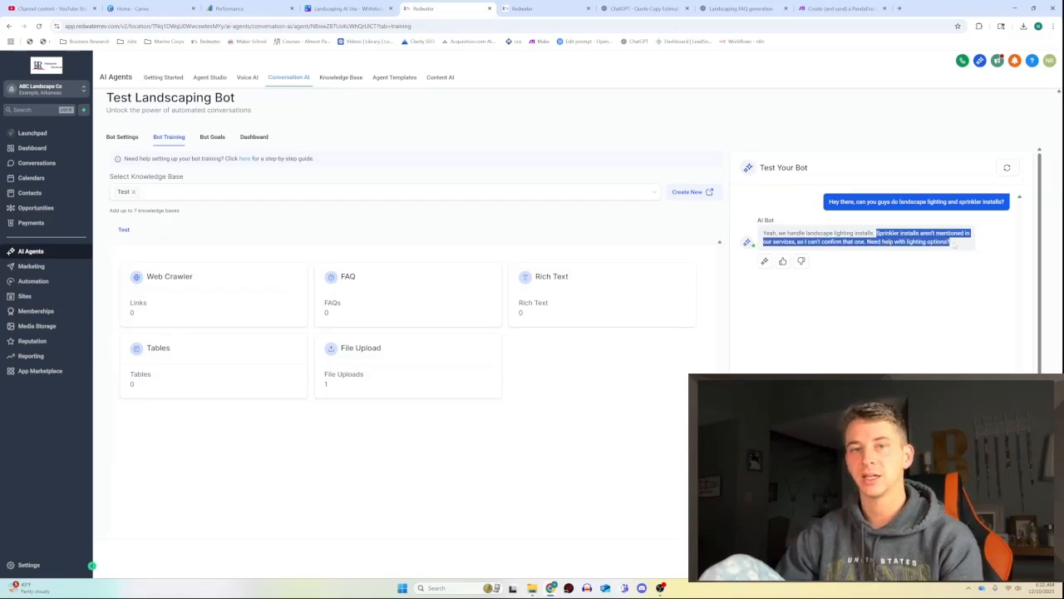
{"action": "left_click", "coordinate": [866, 244]}
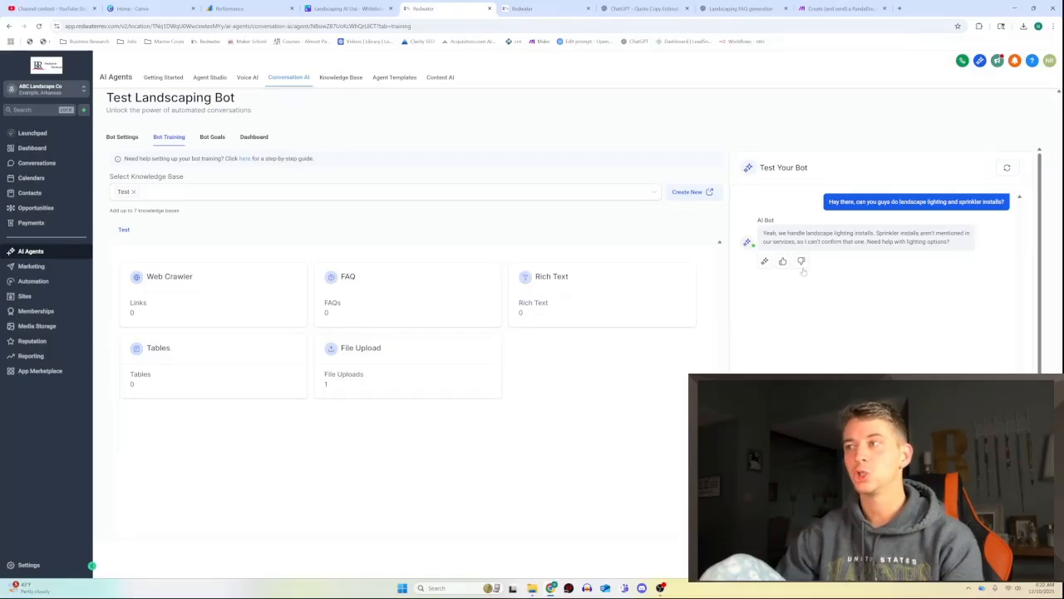
- Mark the bot's reply as unhelpful and review the editable answer and the knowledge base choices for saving it
{"action": "left_click", "coordinate": [801, 263]}
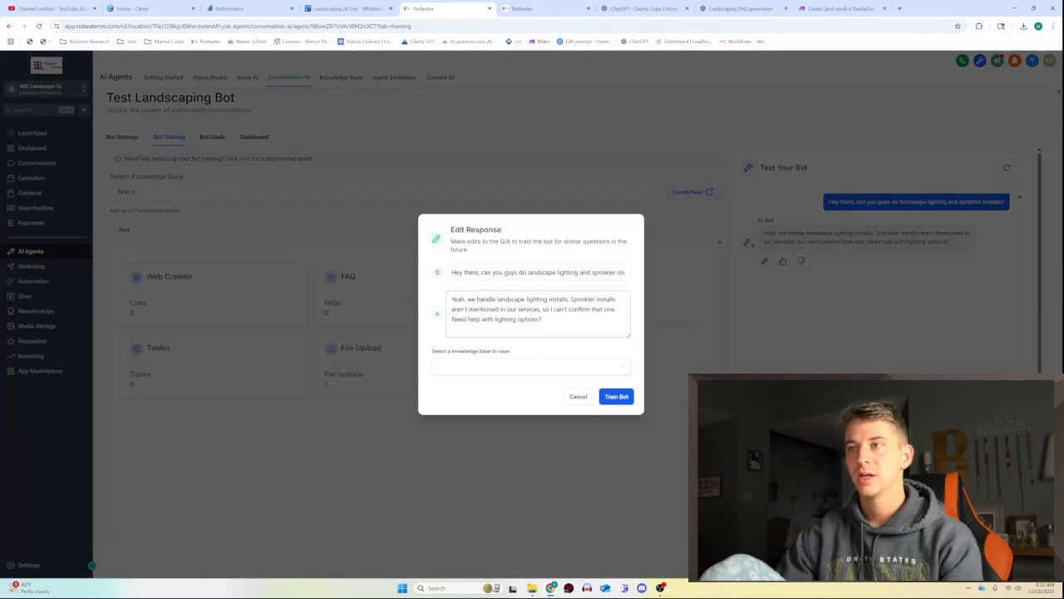
{"action": "triple_click", "coordinate": [549, 312]}
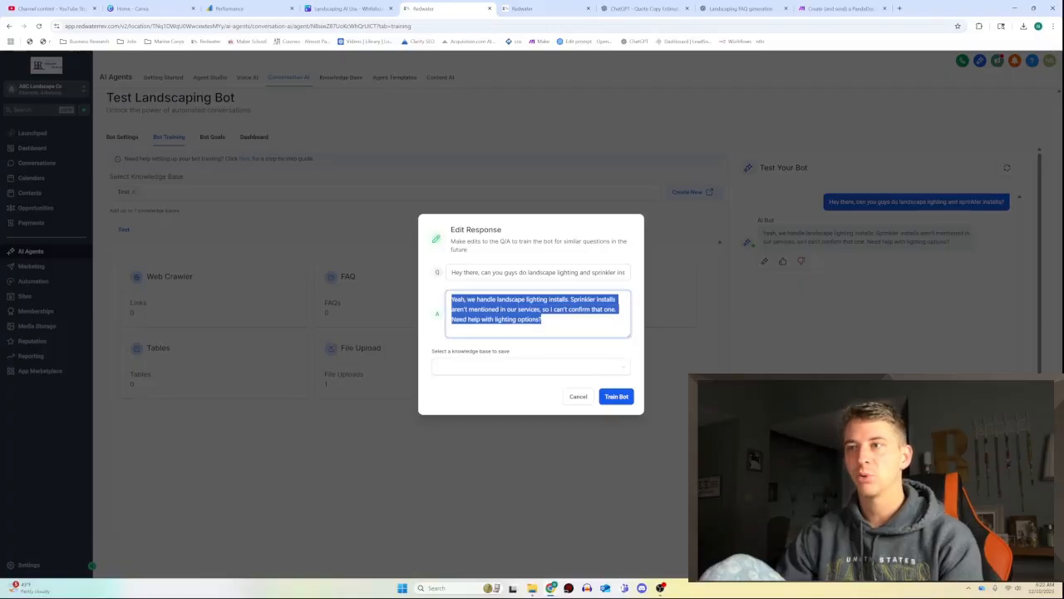
{"action": "left_click", "coordinate": [584, 371]}
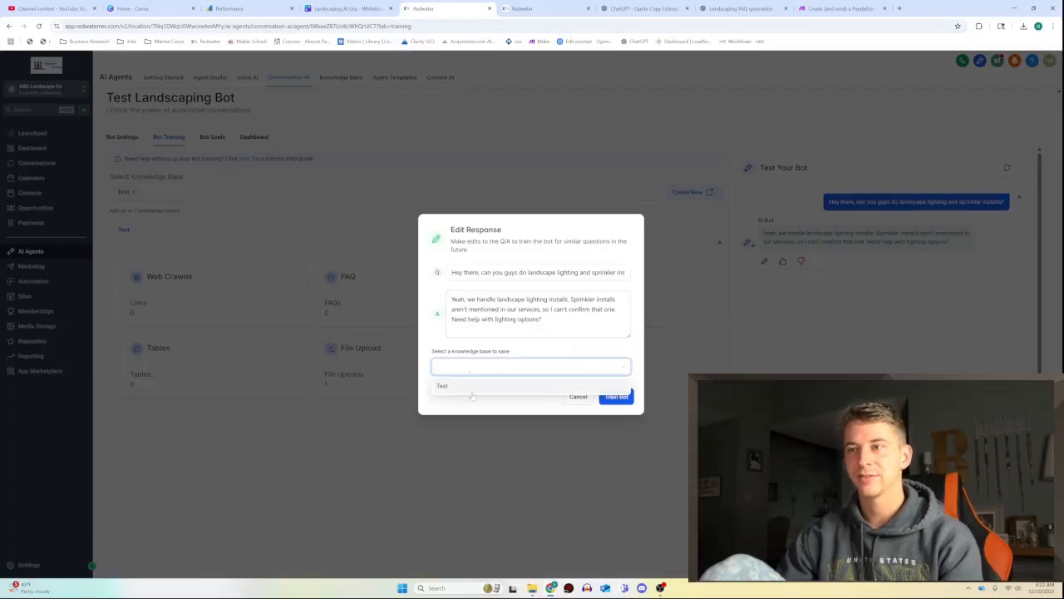
{"action": "left_click", "coordinate": [478, 400]}
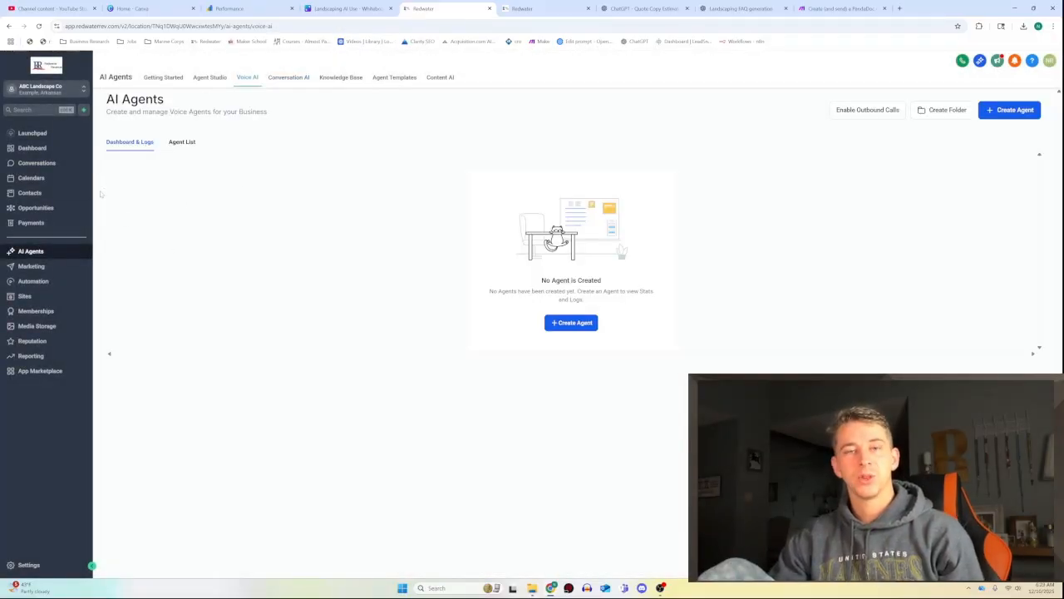
- Start creating a custom Voice AI agent from scratch
{"action": "left_click", "coordinate": [568, 325]}
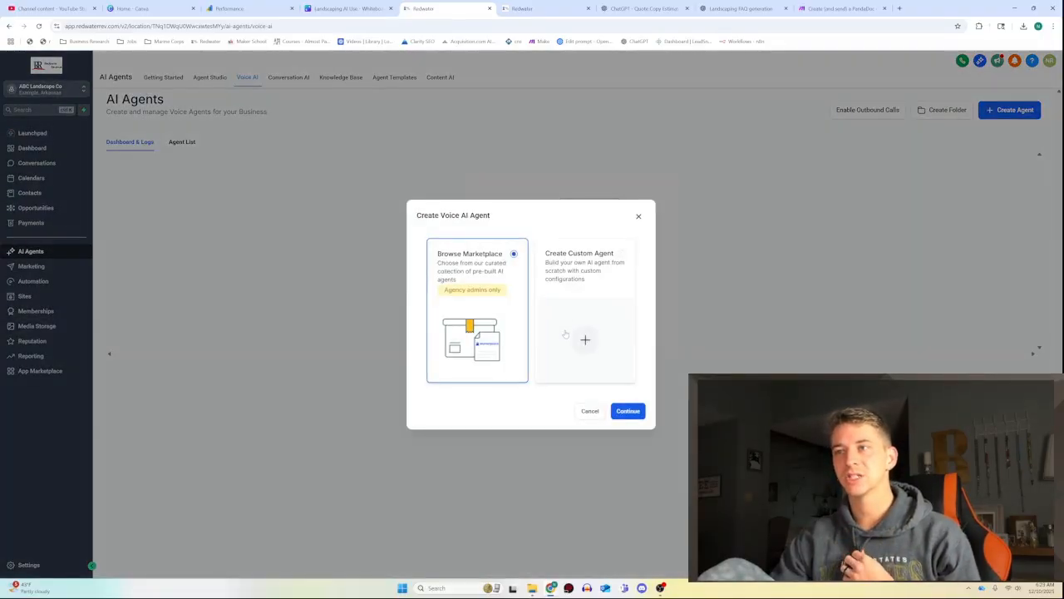
{"action": "left_click", "coordinate": [585, 338]}
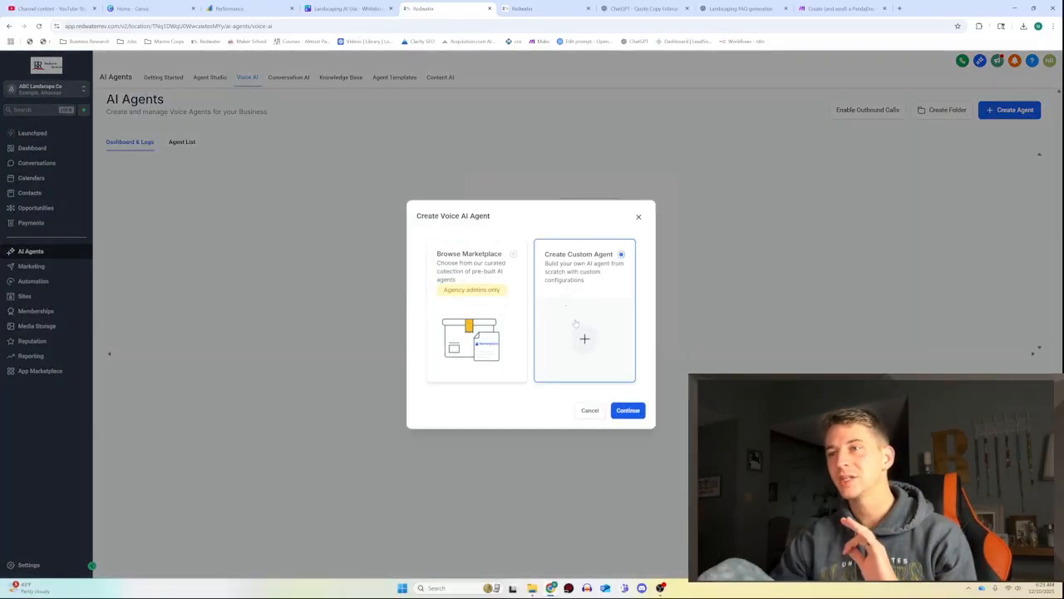
{"action": "left_click", "coordinate": [626, 411]}
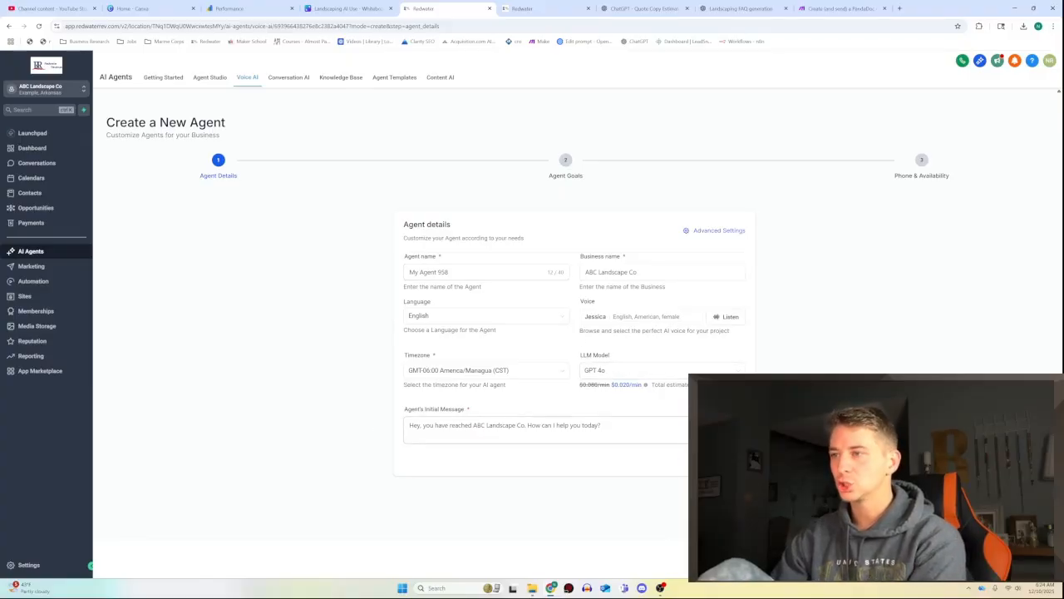
- Browse the English voices available for the voice agent and select Jessica
{"action": "left_click", "coordinate": [655, 326]}
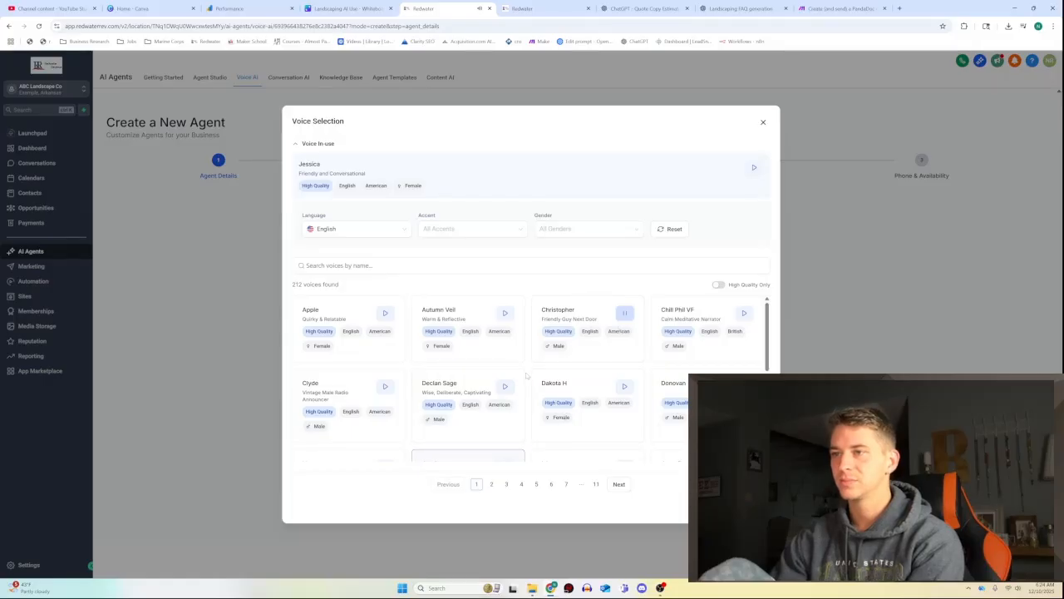
{"action": "scroll", "coordinate": [526, 376], "scroll_direction": "down", "scroll_amount": 2}
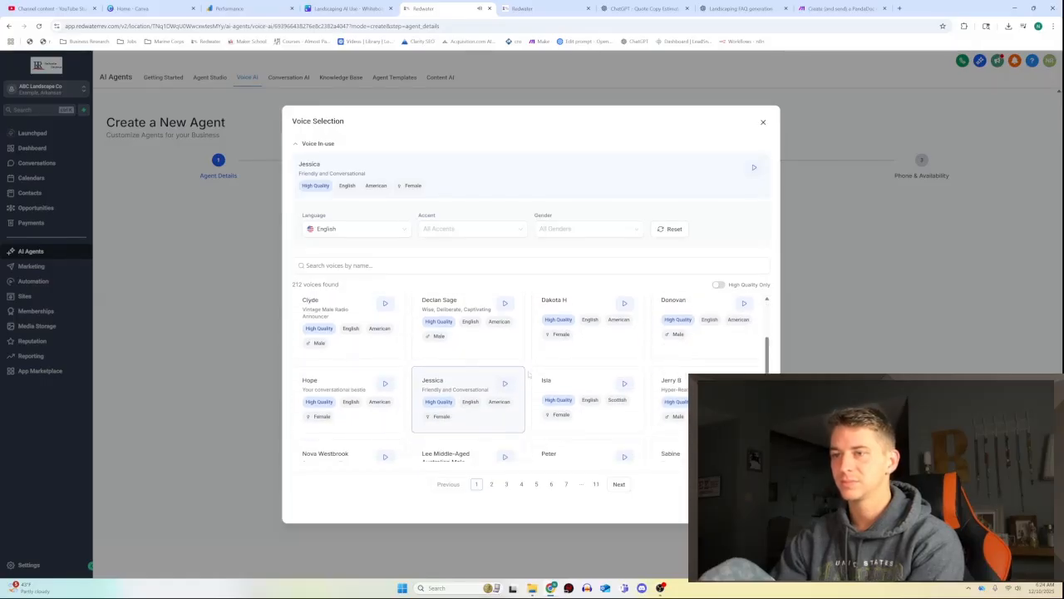
{"action": "scroll", "coordinate": [527, 366], "scroll_direction": "down", "scroll_amount": 1}
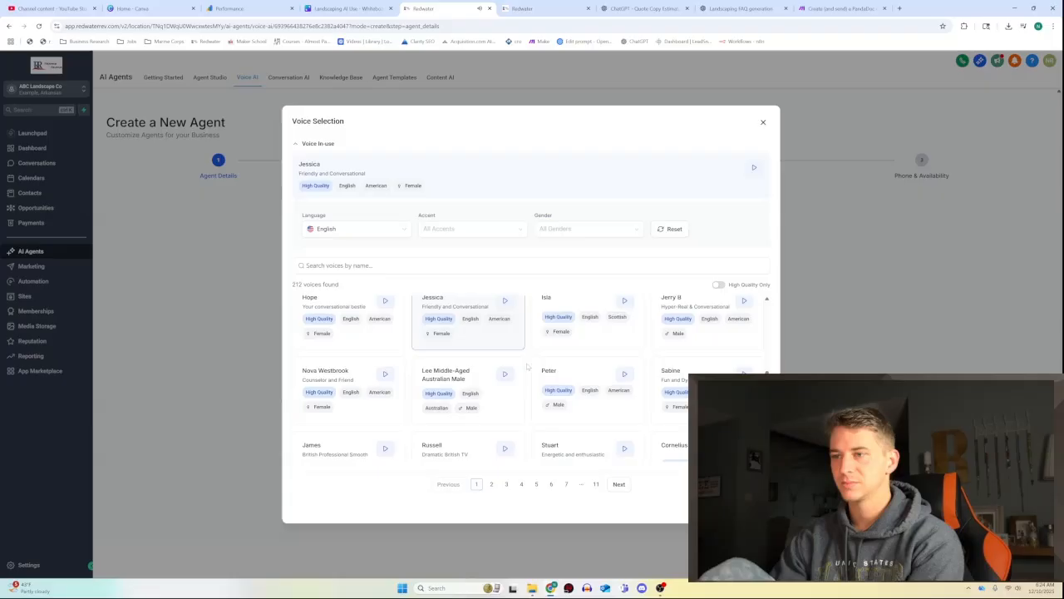
{"action": "scroll", "coordinate": [527, 365], "scroll_direction": "up", "scroll_amount": 1}
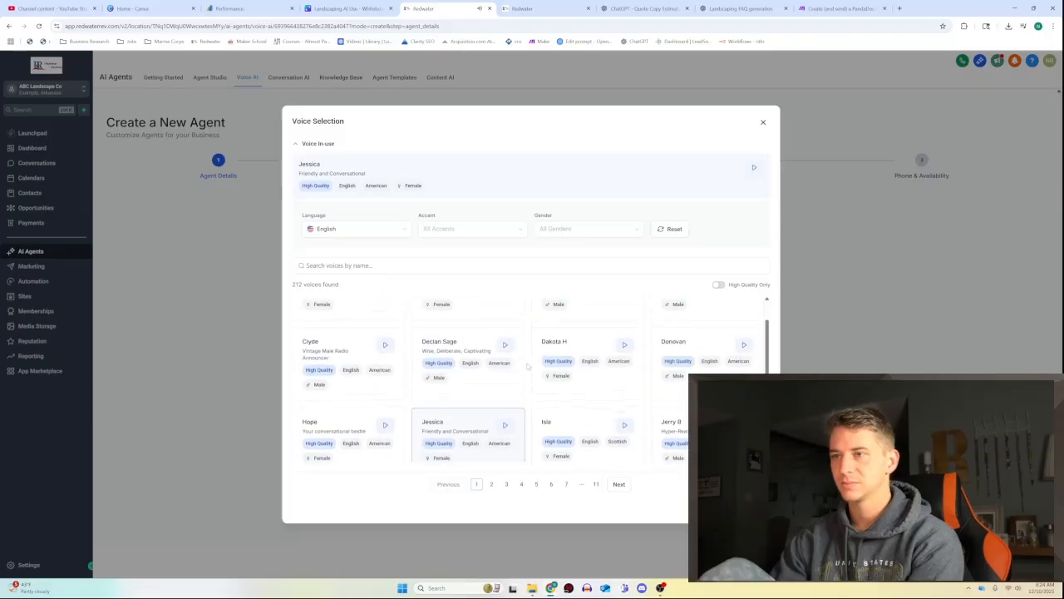
{"action": "scroll", "coordinate": [528, 366], "scroll_direction": "up", "scroll_amount": 1}
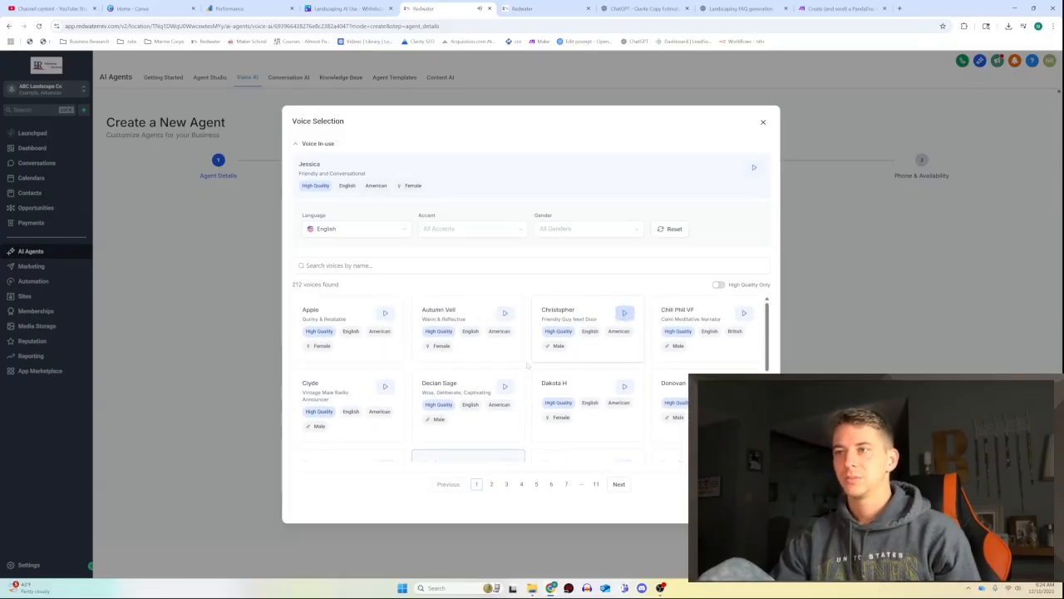
{"action": "scroll", "coordinate": [409, 372], "scroll_direction": "down", "scroll_amount": 2}
{"action": "scroll", "coordinate": [409, 371], "scroll_direction": "down", "scroll_amount": 1}
{"action": "scroll", "coordinate": [399, 357], "scroll_direction": "up", "scroll_amount": 1}
{"action": "scroll", "coordinate": [390, 341], "scroll_direction": "down", "scroll_amount": 1}
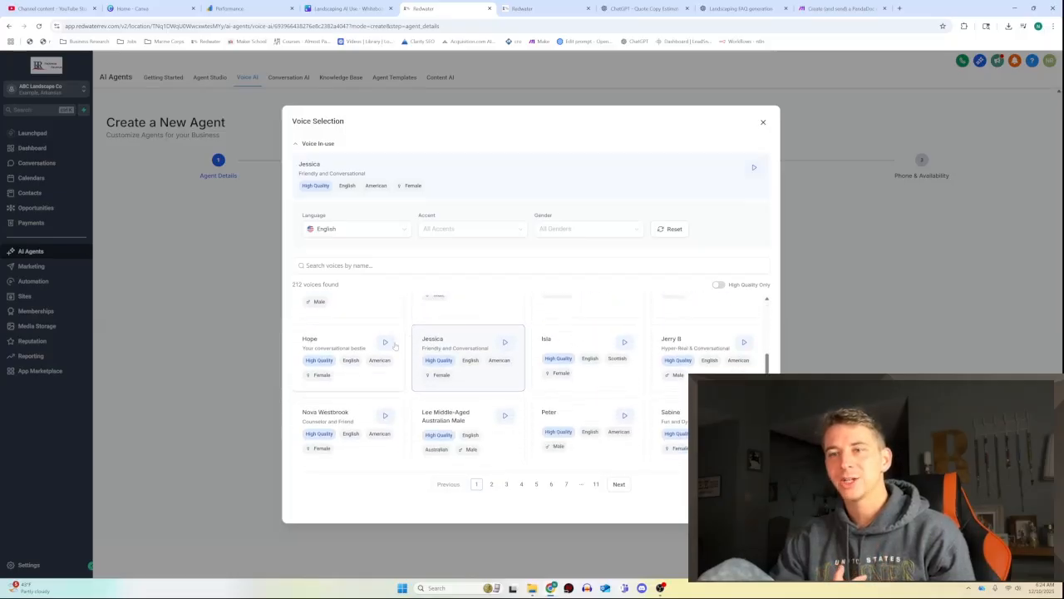
{"action": "scroll", "coordinate": [391, 341], "scroll_direction": "up", "scroll_amount": 1}
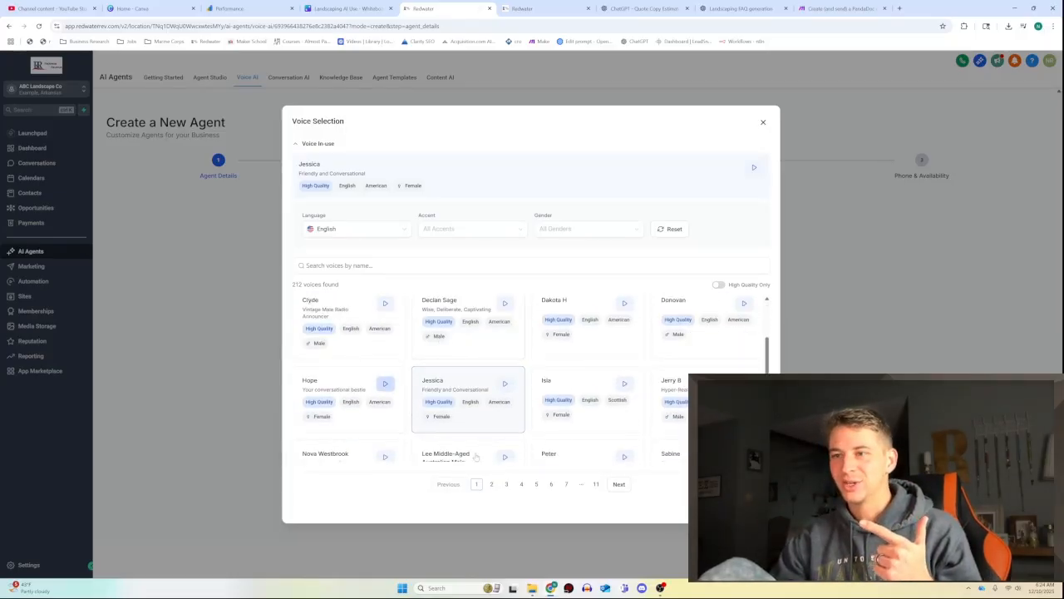
{"action": "scroll", "coordinate": [470, 396], "scroll_direction": "up", "scroll_amount": 2}
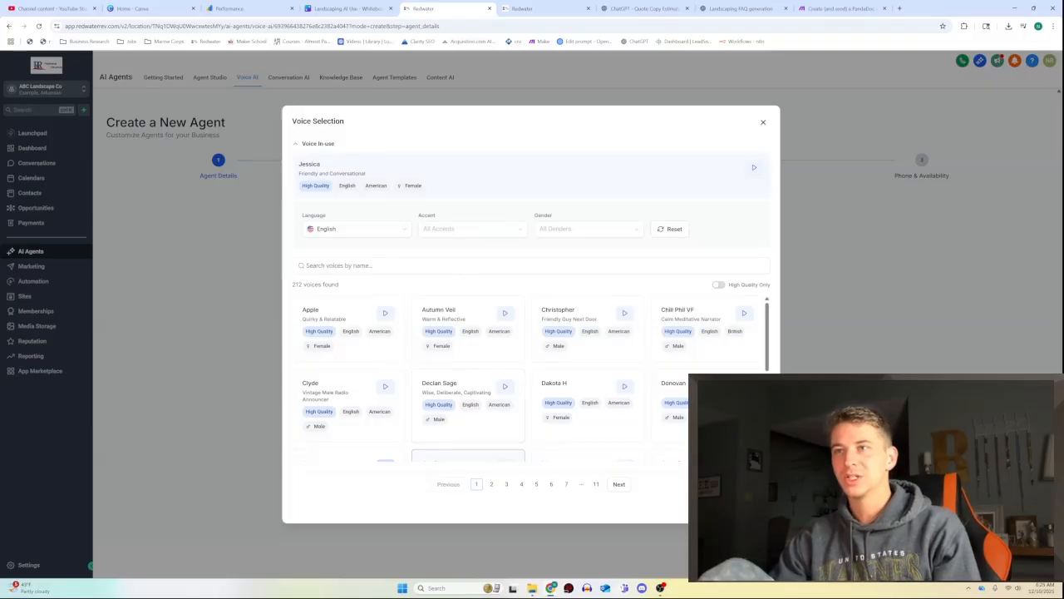
{"action": "left_click", "coordinate": [468, 458]}
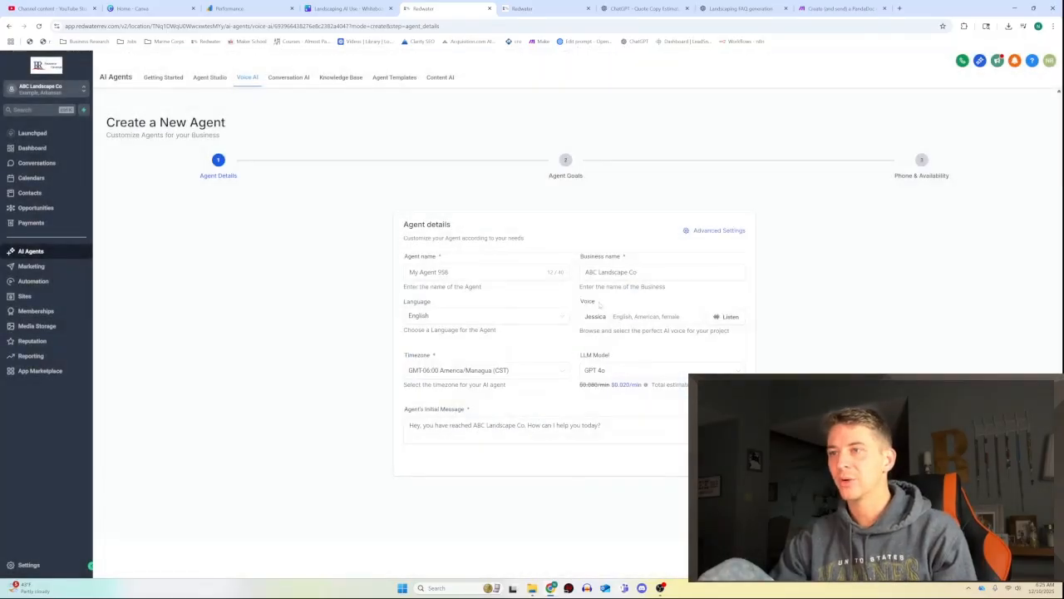
- Proceed to the voice agent's goals and select the "Test" knowledge base
{"action": "left_click", "coordinate": [1035, 559]}
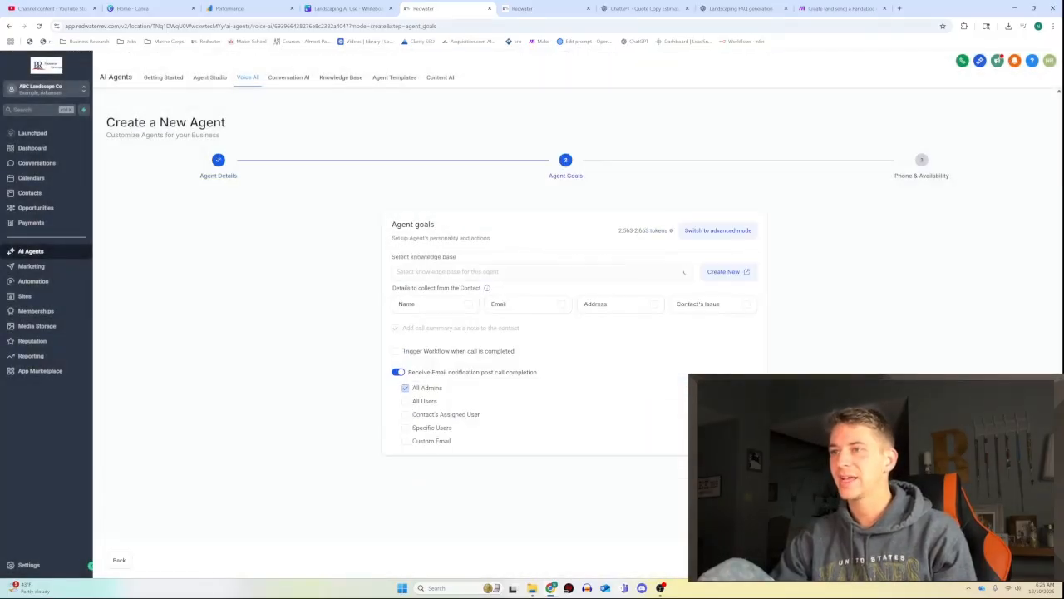
{"action": "left_click", "coordinate": [411, 274]}
{"action": "left_click", "coordinate": [416, 288]}
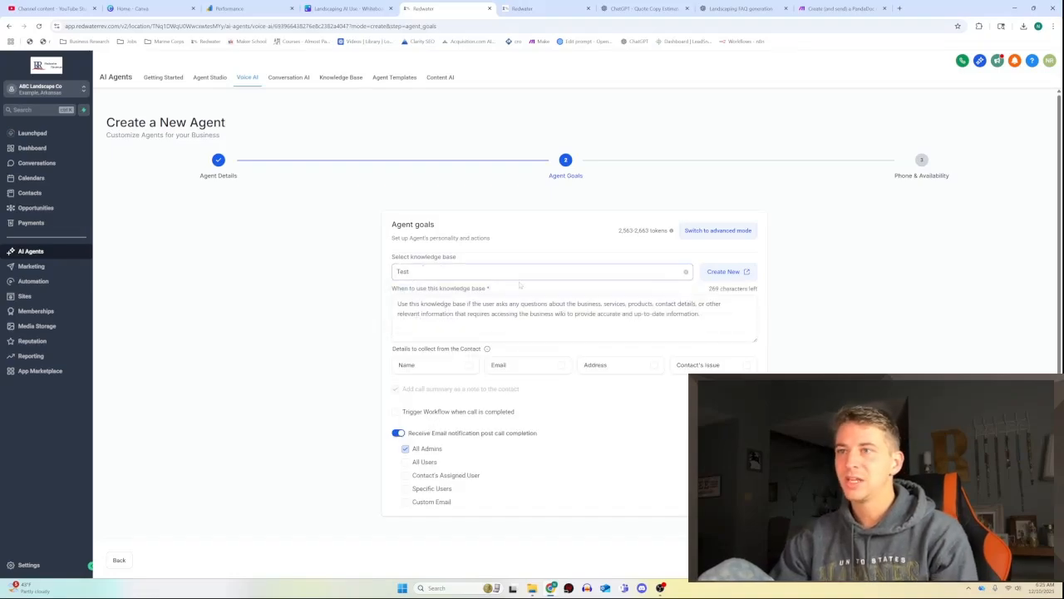
- Set the voice agent to collect the contact's name, email and address
{"action": "scroll", "coordinate": [456, 382], "scroll_direction": "down", "scroll_amount": 1}
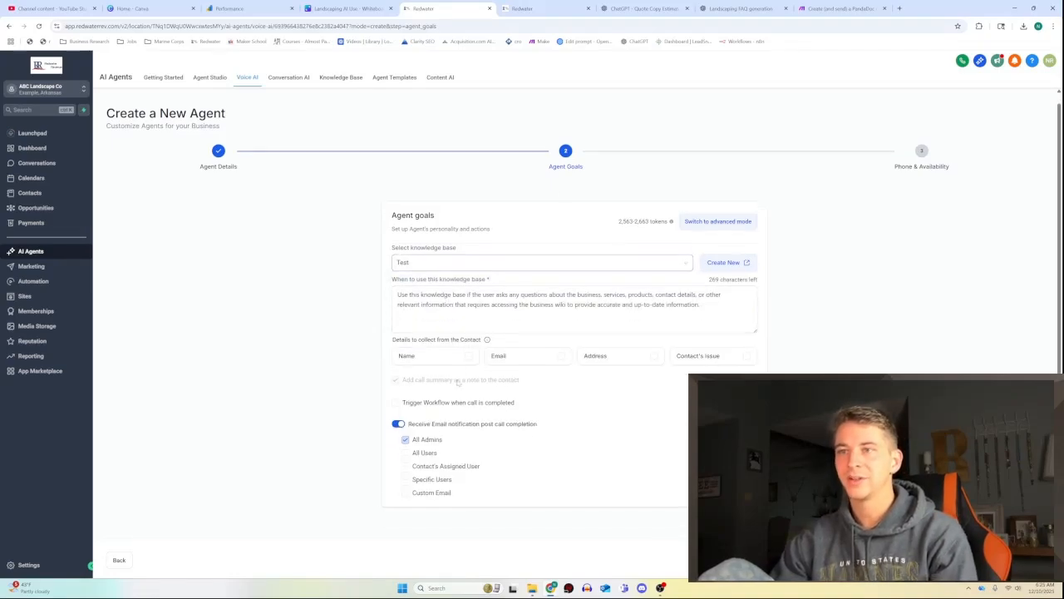
{"action": "scroll", "coordinate": [456, 382], "scroll_direction": "down", "scroll_amount": 1}
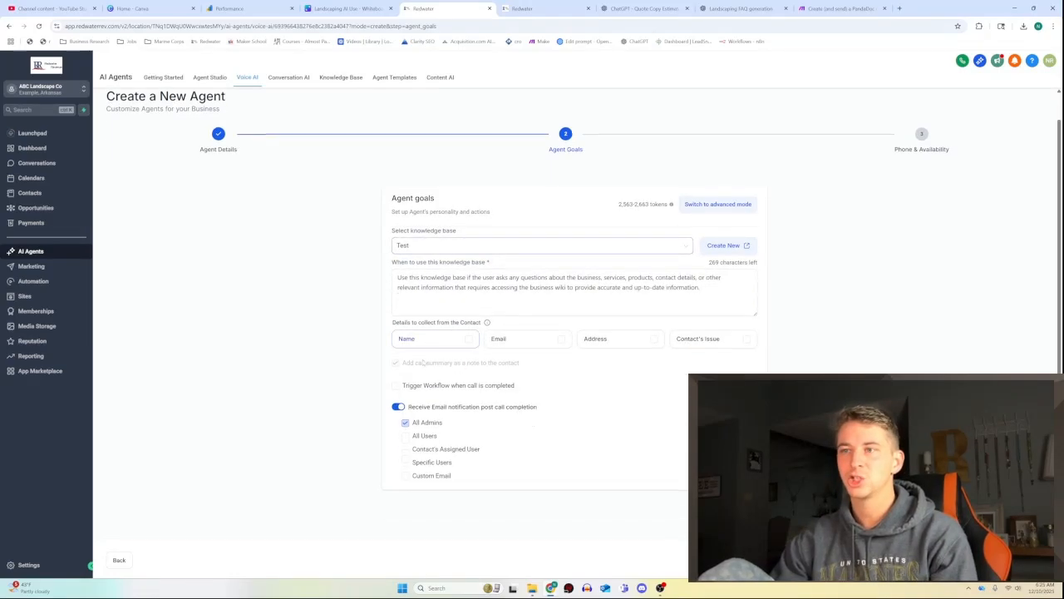
{"action": "left_click", "coordinate": [456, 343]}
{"action": "left_click", "coordinate": [509, 344]}
{"action": "left_click", "coordinate": [615, 349]}
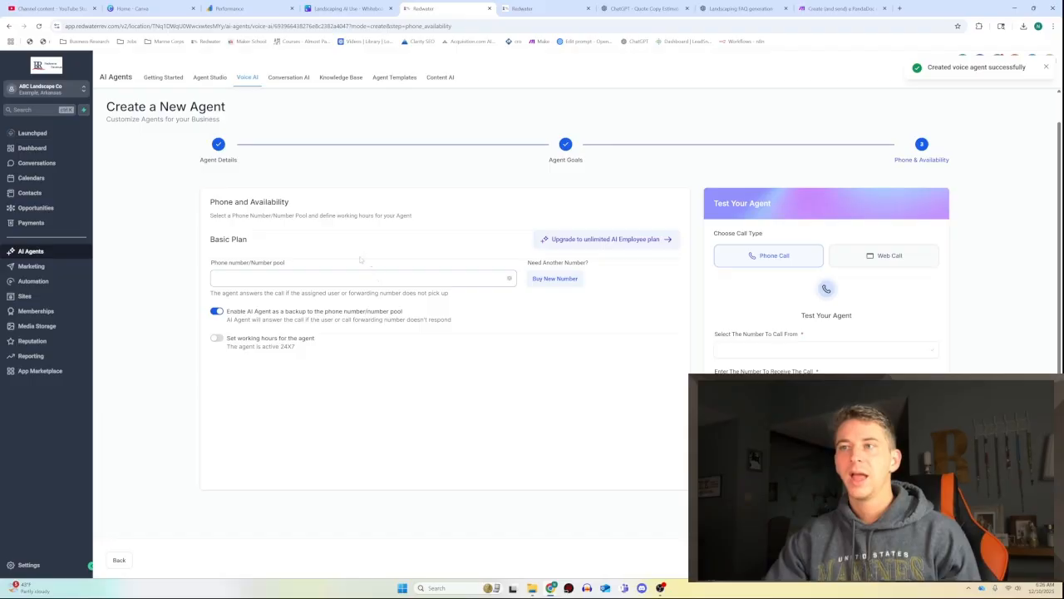
- Check which phone numbers are available for the voice agent and for placing its test call
{"action": "left_click", "coordinate": [356, 277]}
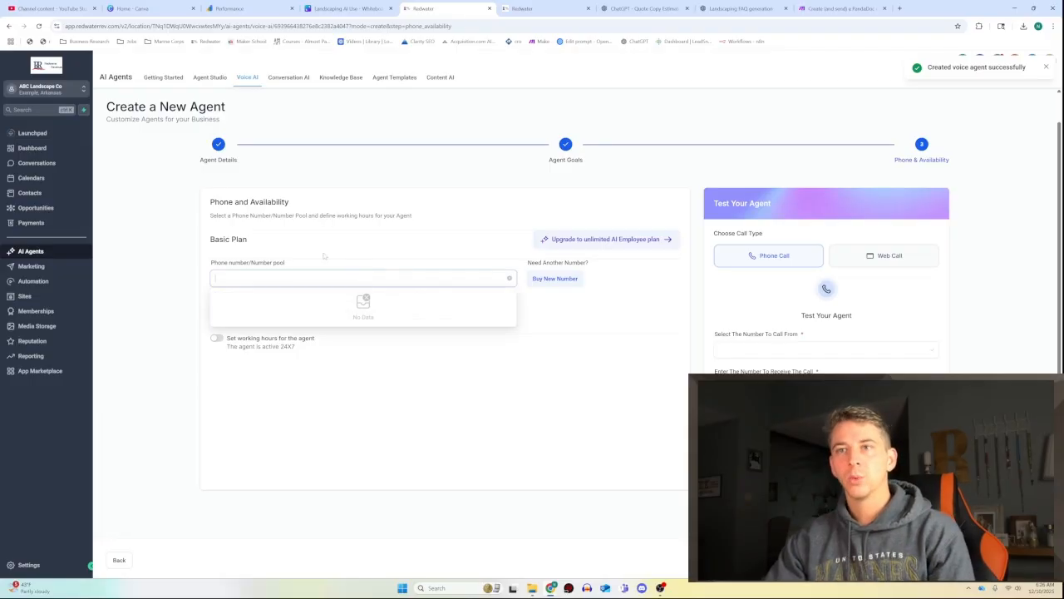
{"action": "left_click", "coordinate": [292, 304]}
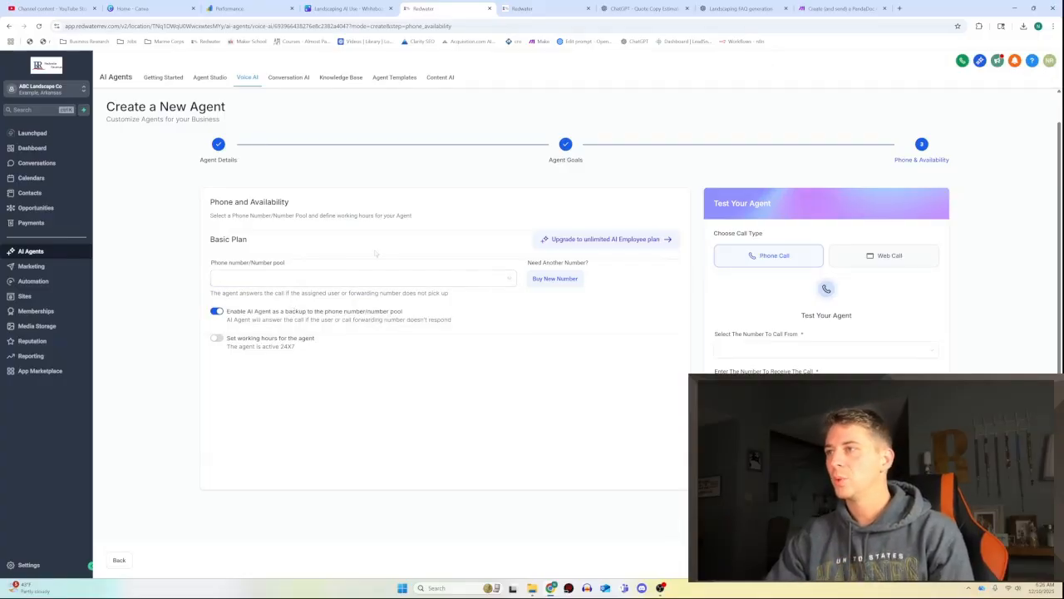
{"action": "left_click", "coordinate": [741, 350]}
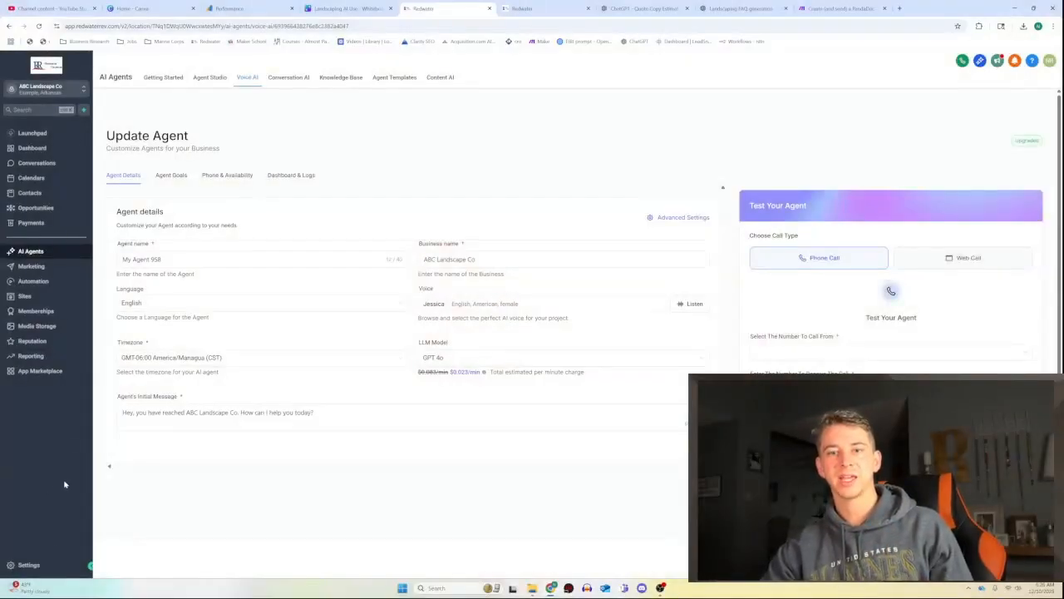
- Browse the United States phone numbers available for purchase in the phone system settings
{"action": "left_click", "coordinate": [48, 566]}
{"action": "left_click", "coordinate": [31, 352]}
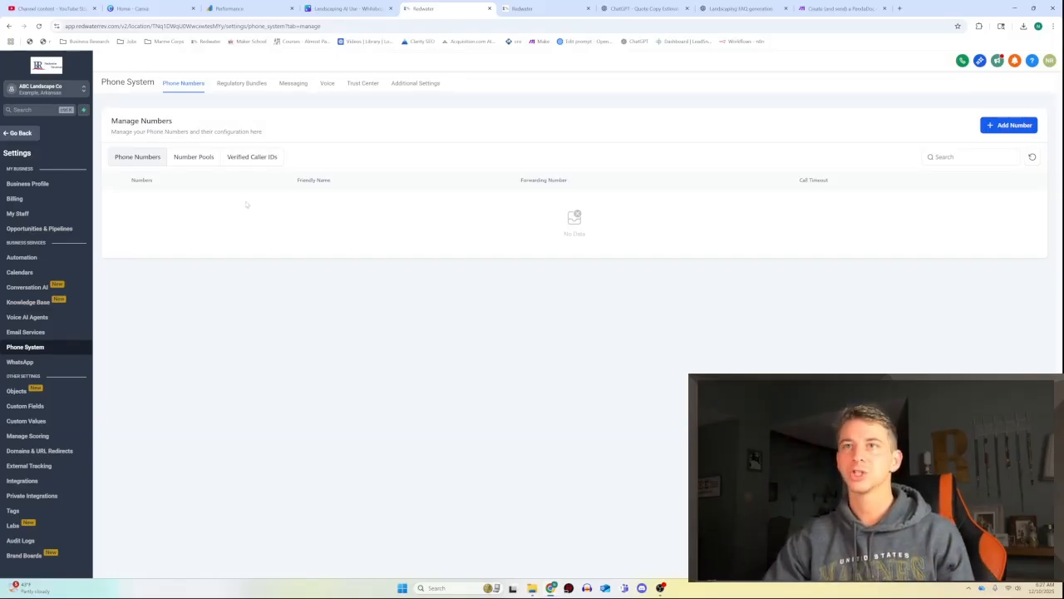
{"action": "left_click", "coordinate": [991, 130]}
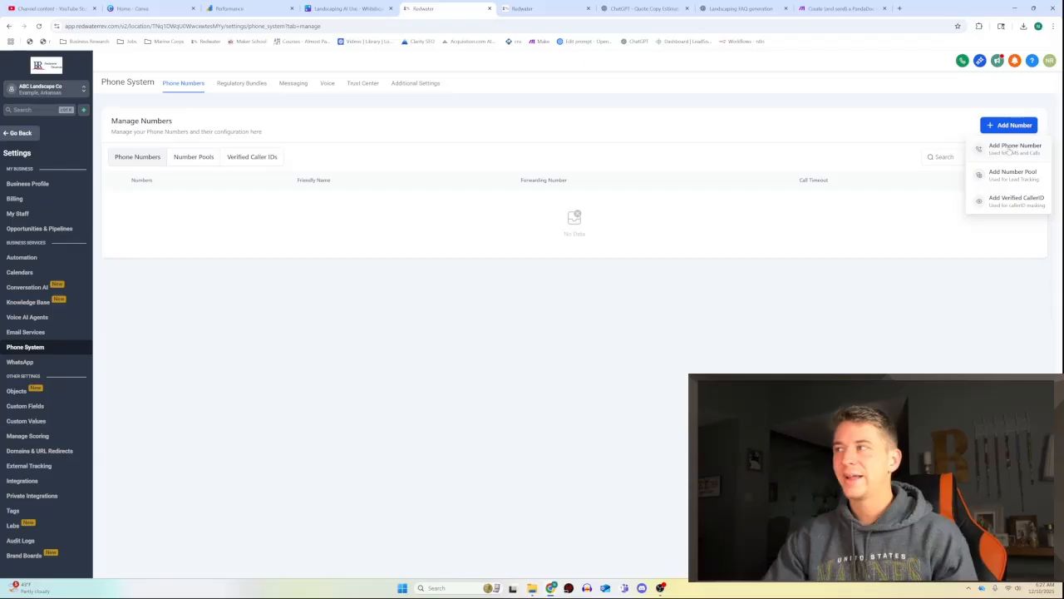
{"action": "left_click", "coordinate": [1014, 155]}
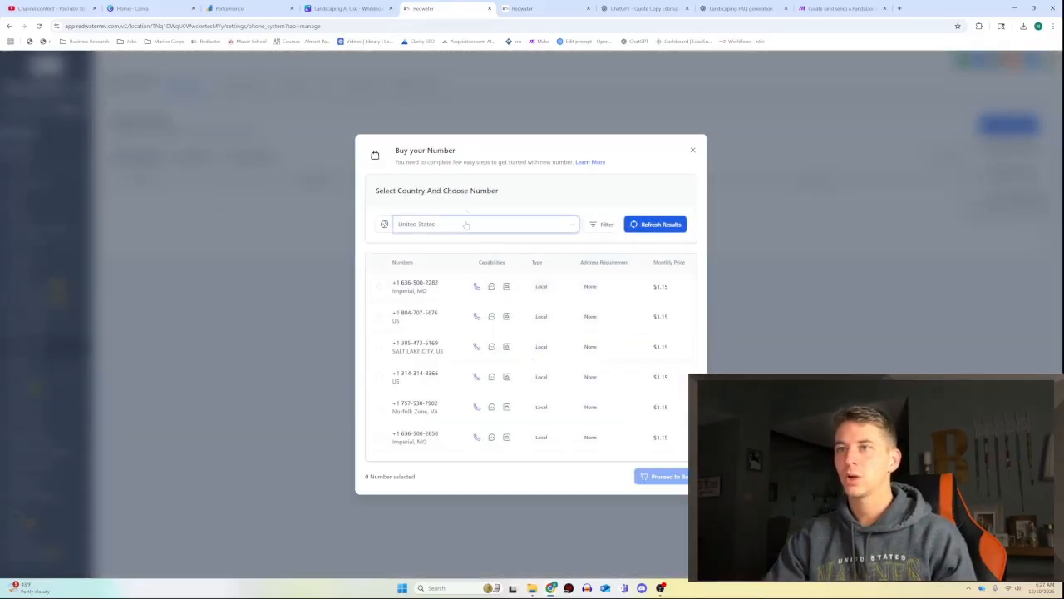
{"action": "left_click", "coordinate": [467, 226]}
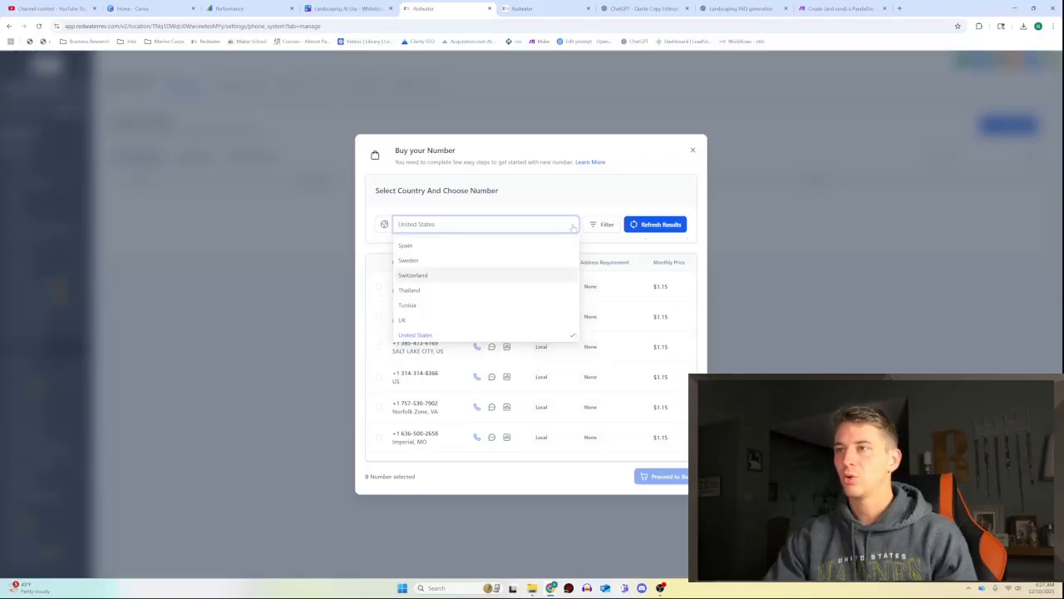
{"action": "left_click", "coordinate": [442, 336]}
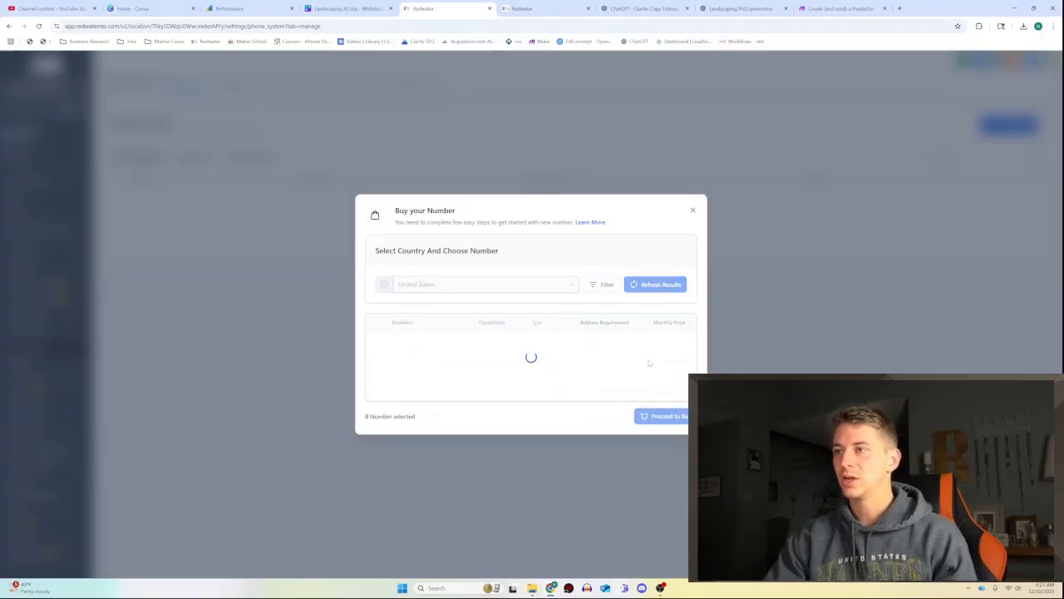
{"action": "scroll", "coordinate": [651, 280], "scroll_direction": "down", "scroll_amount": 1}
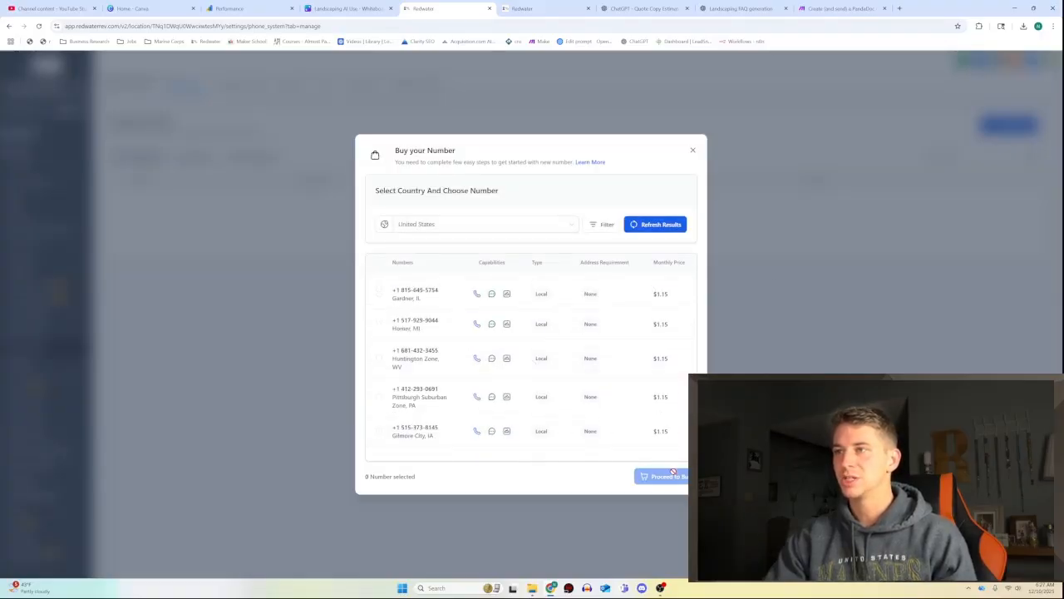
{"action": "left_click", "coordinate": [694, 150]}
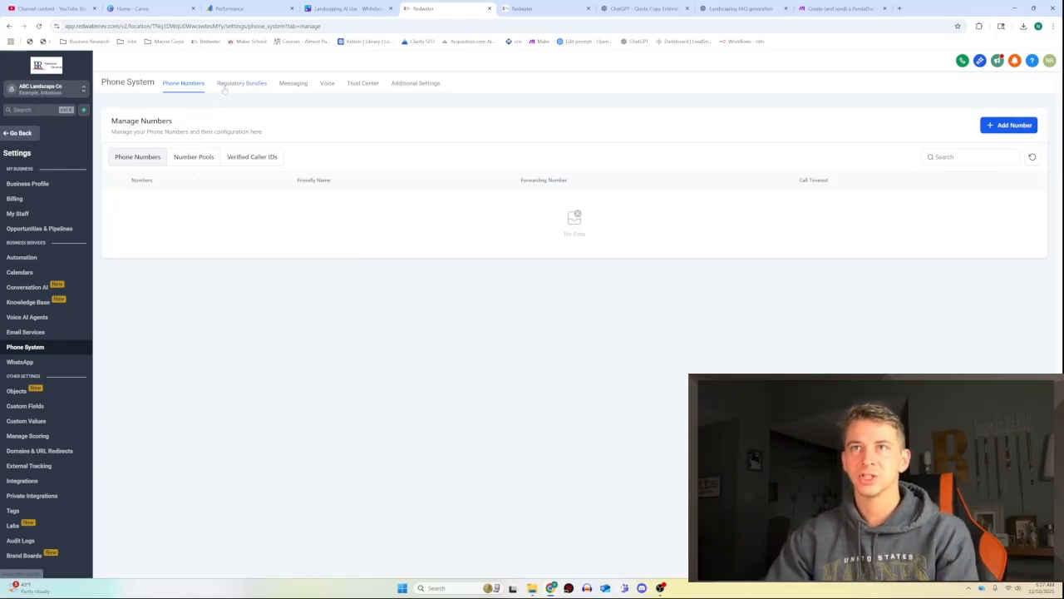
- Review the phone system's voicemail and missed call text-back settings
{"action": "left_click", "coordinate": [327, 83]}
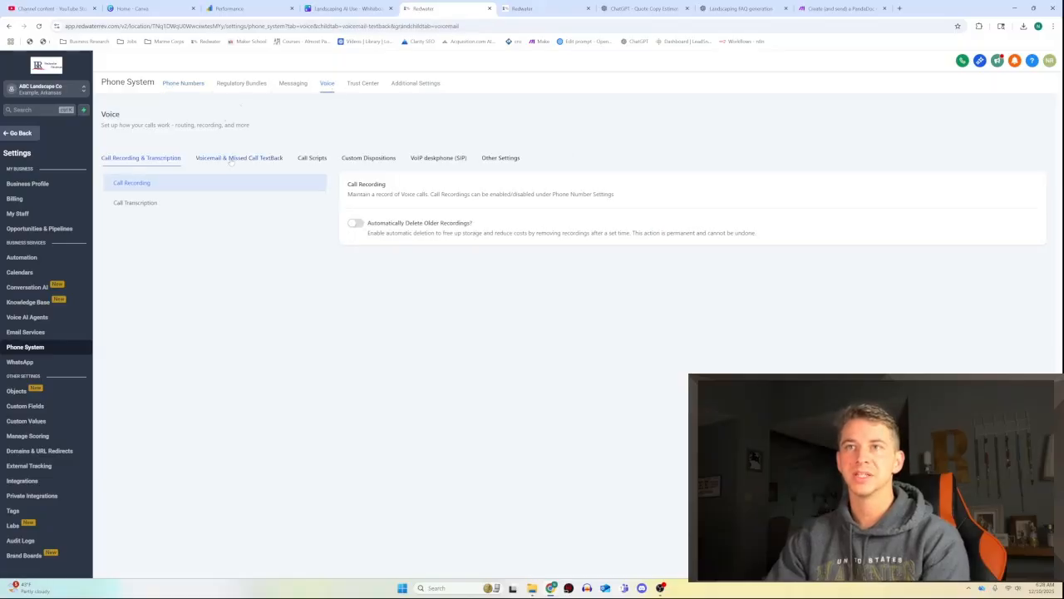
{"action": "left_click", "coordinate": [232, 160]}
{"action": "left_click", "coordinate": [175, 208]}
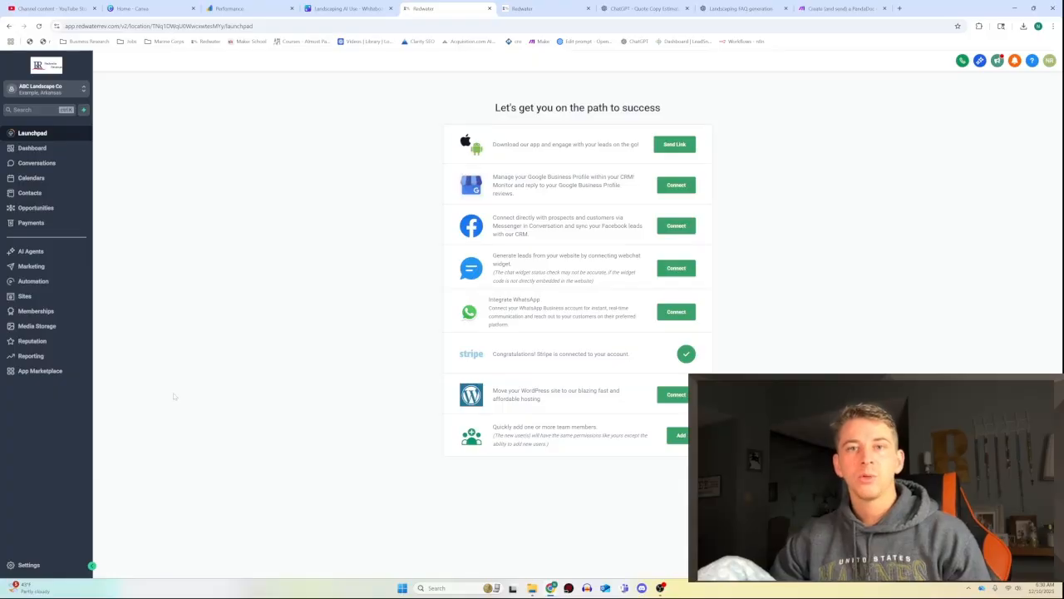
- Create a new Live Chat widget for the website
{"action": "left_click", "coordinate": [48, 298]}
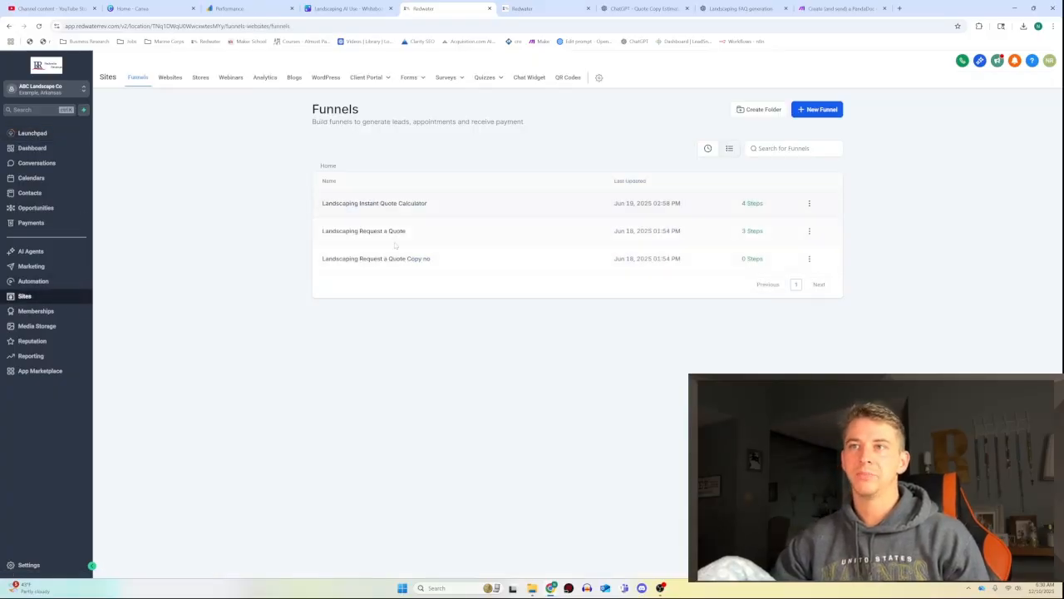
{"action": "left_click", "coordinate": [170, 78]}
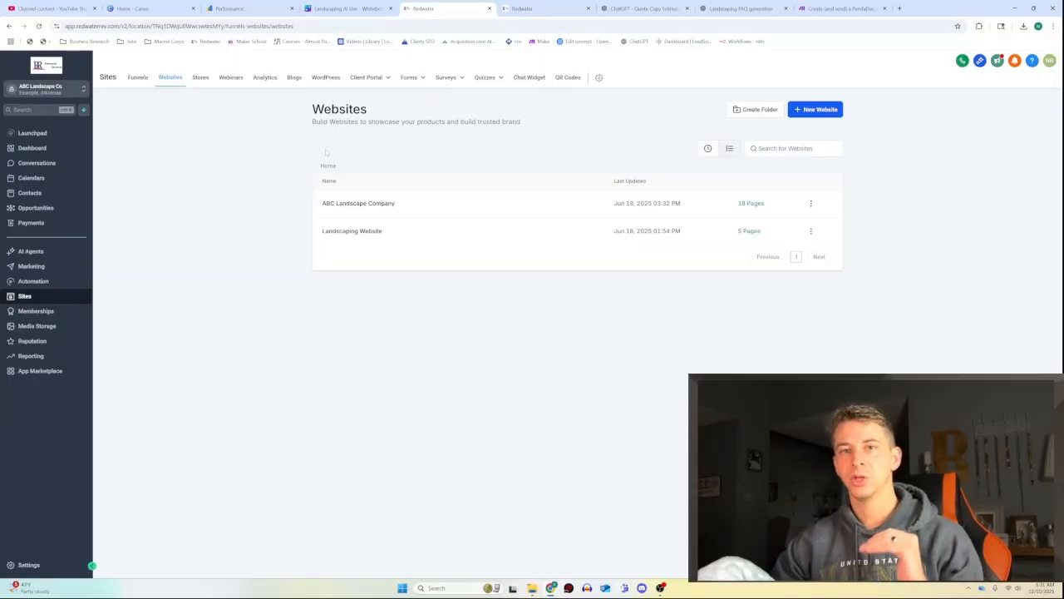
{"action": "left_click", "coordinate": [532, 80]}
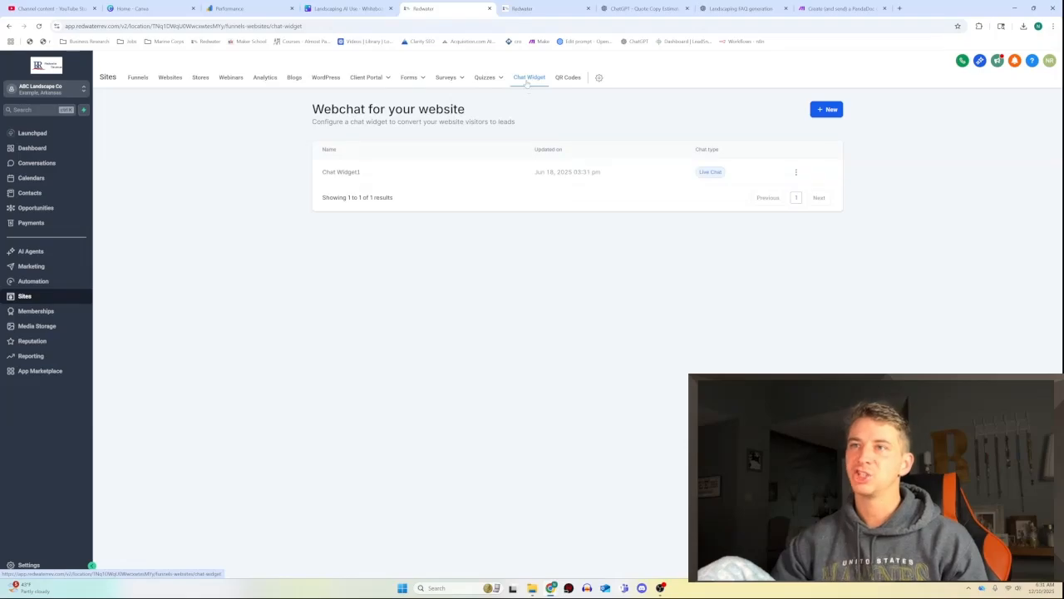
{"action": "left_click", "coordinate": [827, 112]}
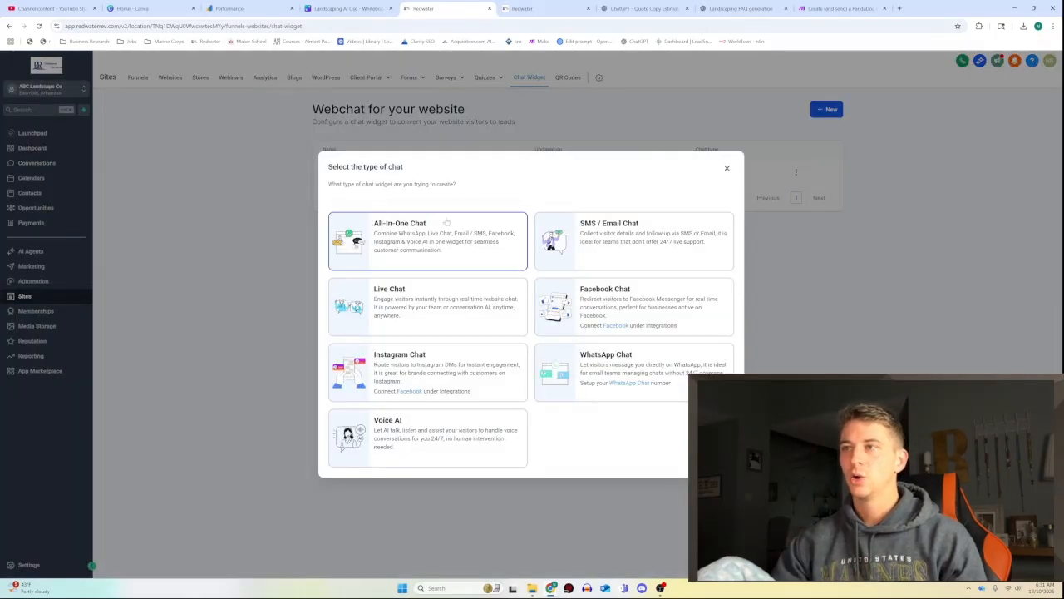
{"action": "left_click", "coordinate": [406, 299]}
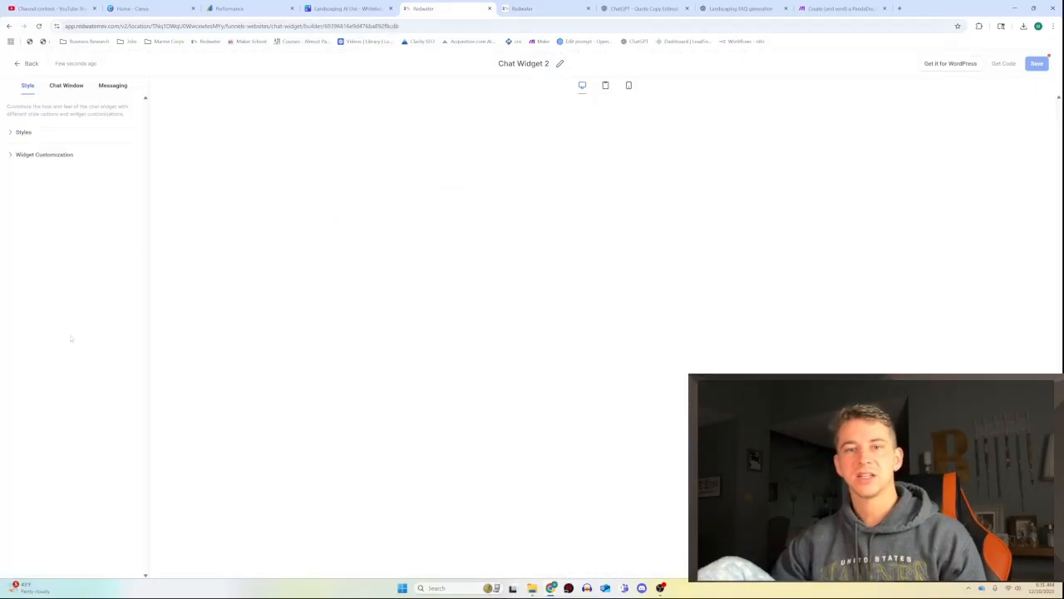
- Apply the green theme in the chat widget's styles
{"action": "left_click", "coordinate": [37, 155]}
{"action": "left_click", "coordinate": [23, 132]}
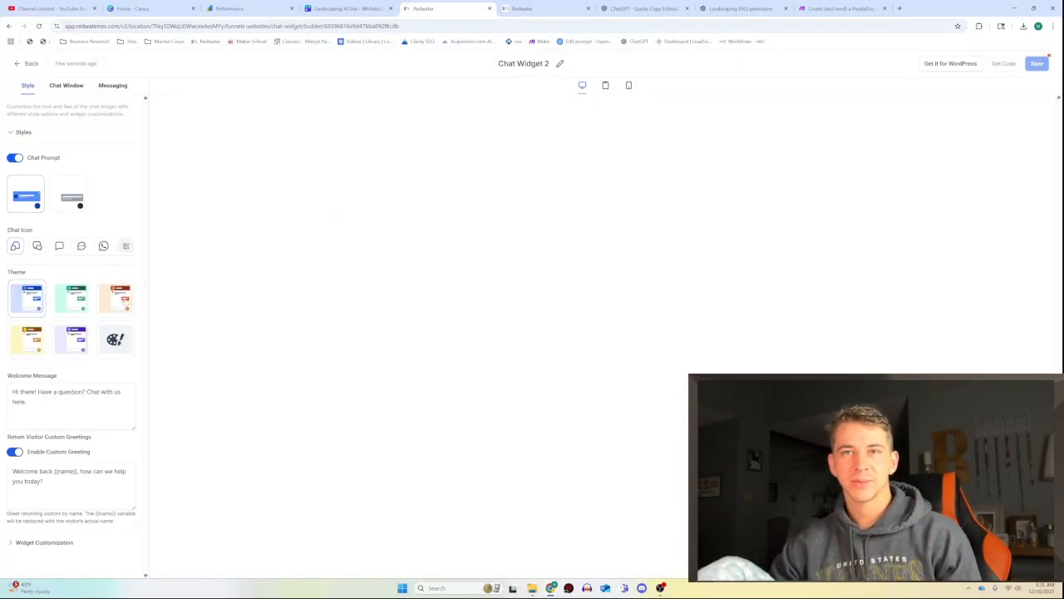
{"action": "left_click", "coordinate": [62, 301]}
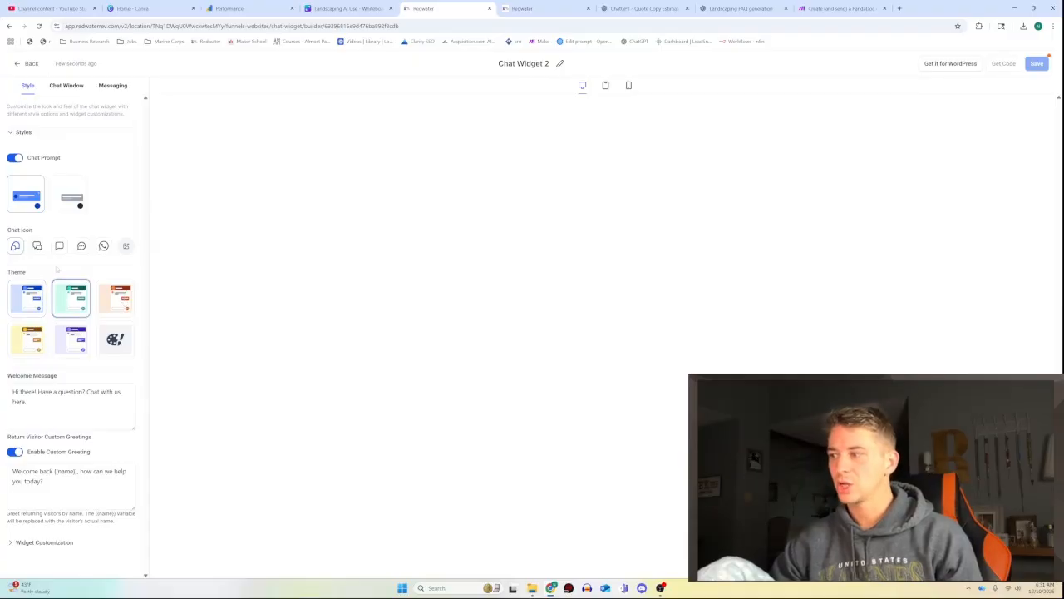
{"action": "left_click", "coordinate": [20, 134]}
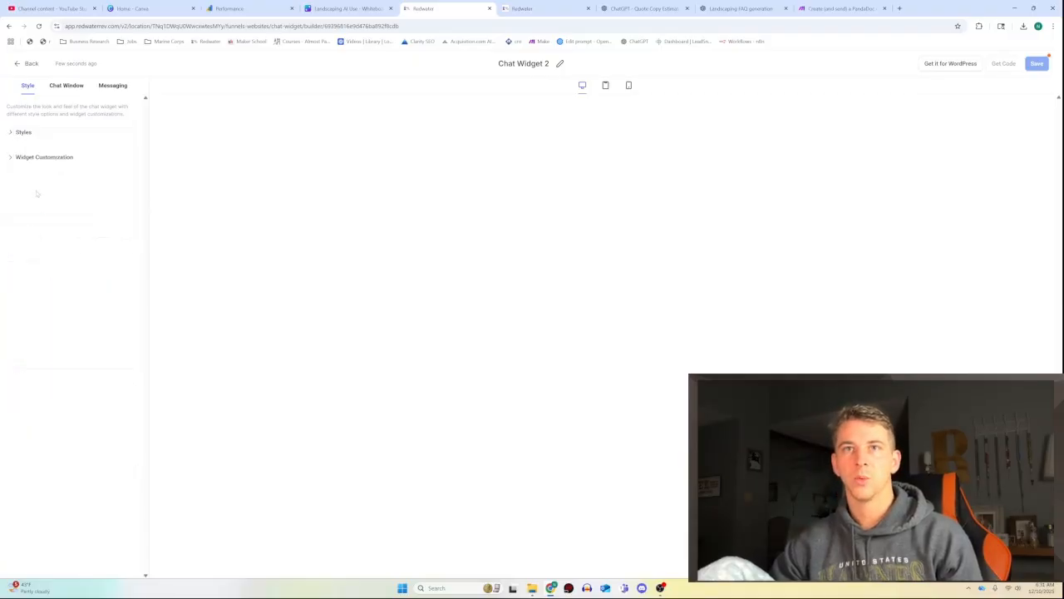
- Replace the chat widget's avatar with the green tree-and-hills logo from media storage
{"action": "left_click", "coordinate": [37, 154]}
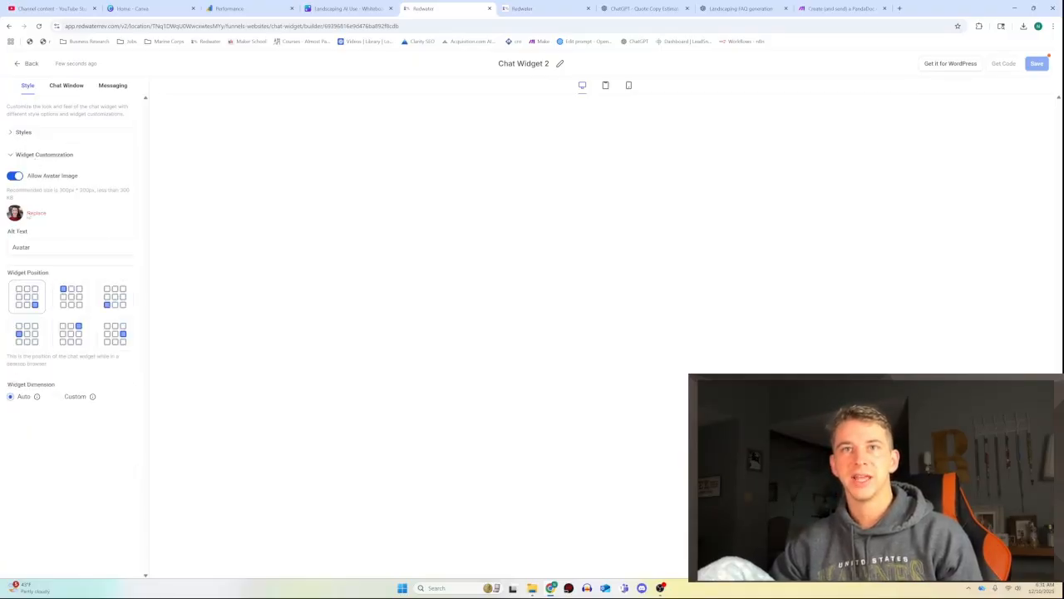
{"action": "left_click", "coordinate": [35, 213]}
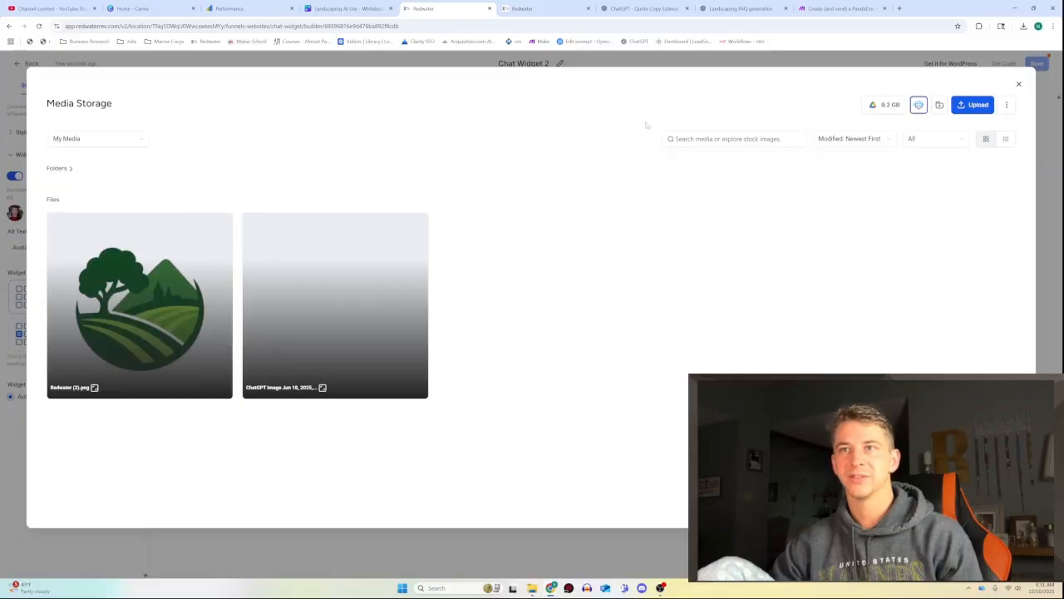
{"action": "left_click", "coordinate": [136, 309]}
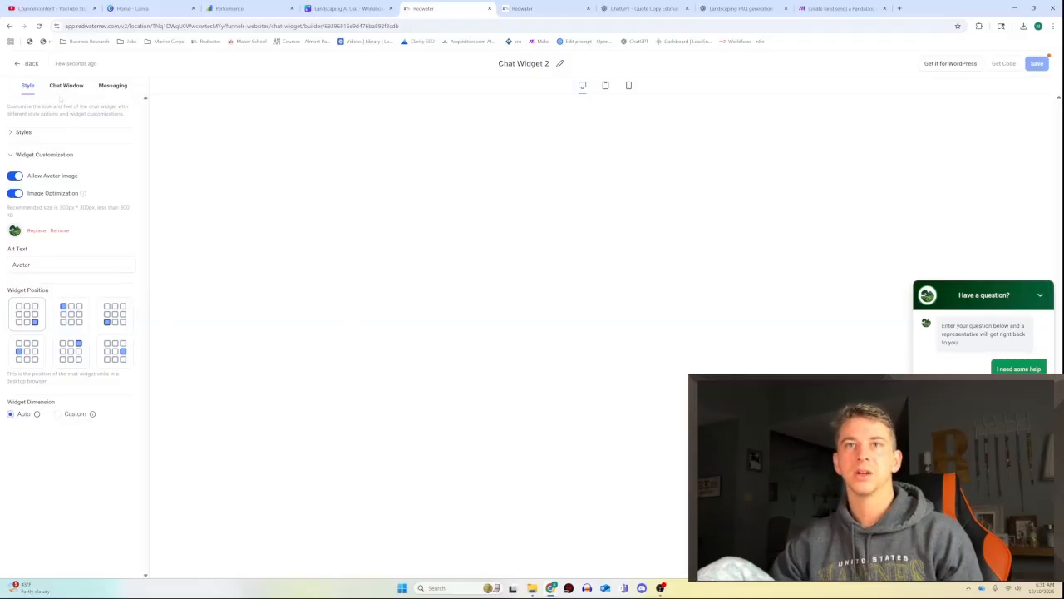
- Turn off agency branding in the chat window's additional options
{"action": "left_click", "coordinate": [61, 88]}
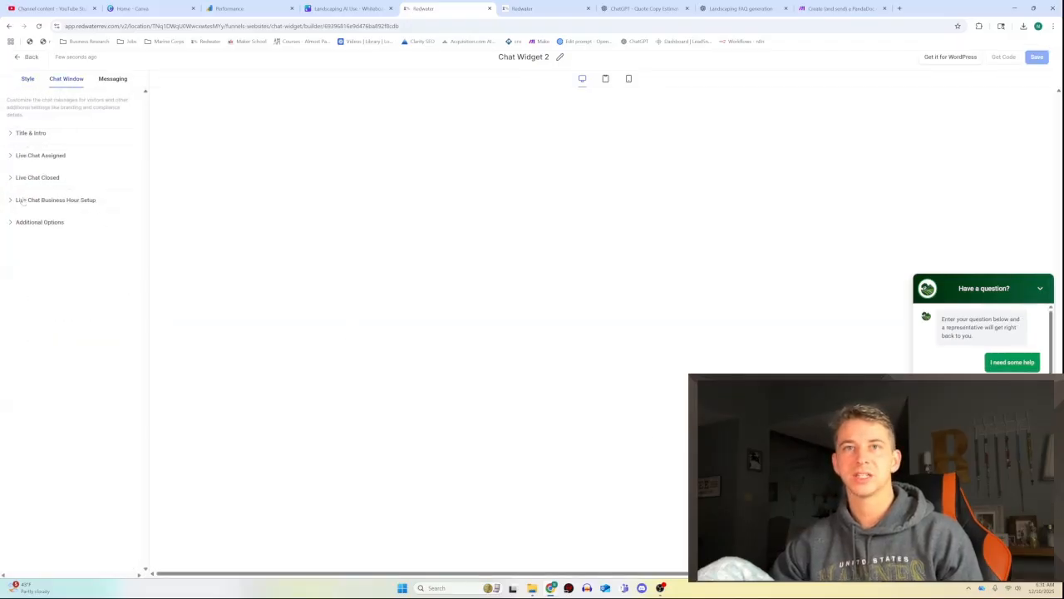
{"action": "left_click", "coordinate": [29, 200]}
{"action": "left_click", "coordinate": [36, 243]}
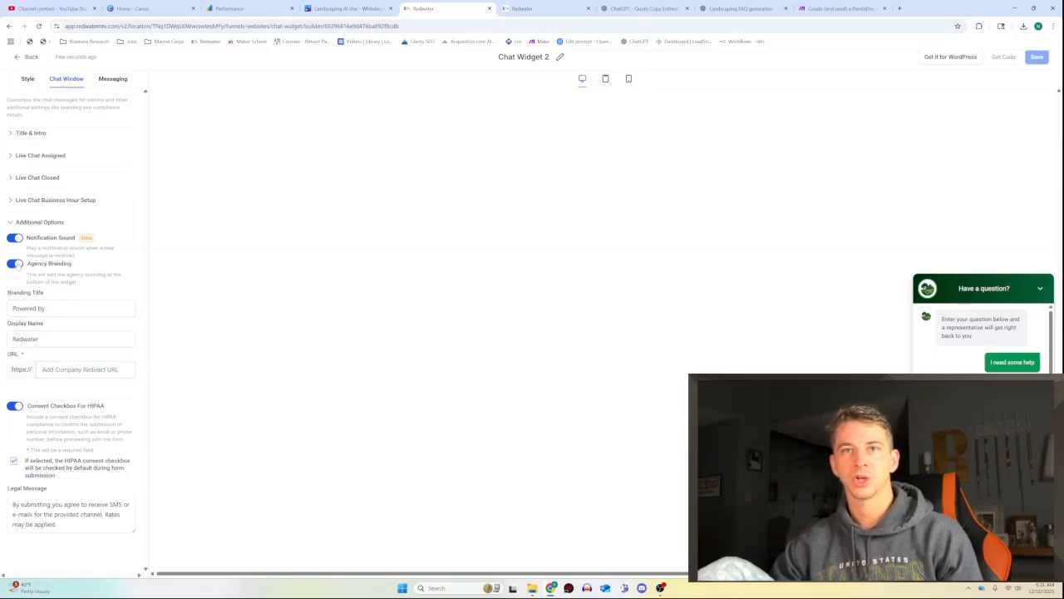
{"action": "left_click", "coordinate": [16, 263]}
{"action": "left_click", "coordinate": [15, 222]}
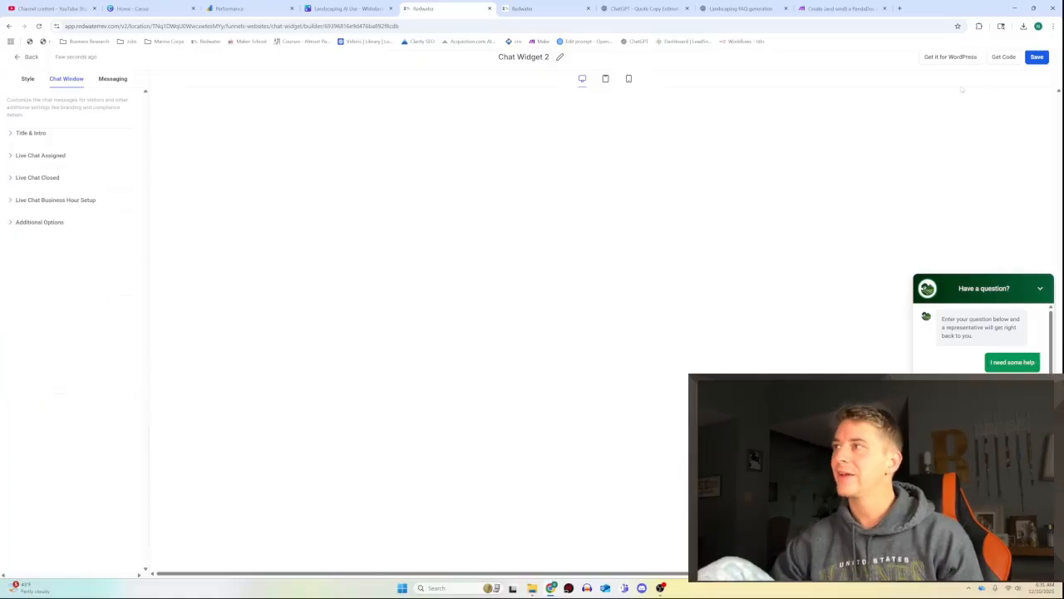
- Display the chat widget's embed code, select the whole script, and return to the widget list
{"action": "left_click", "coordinate": [1003, 58]}
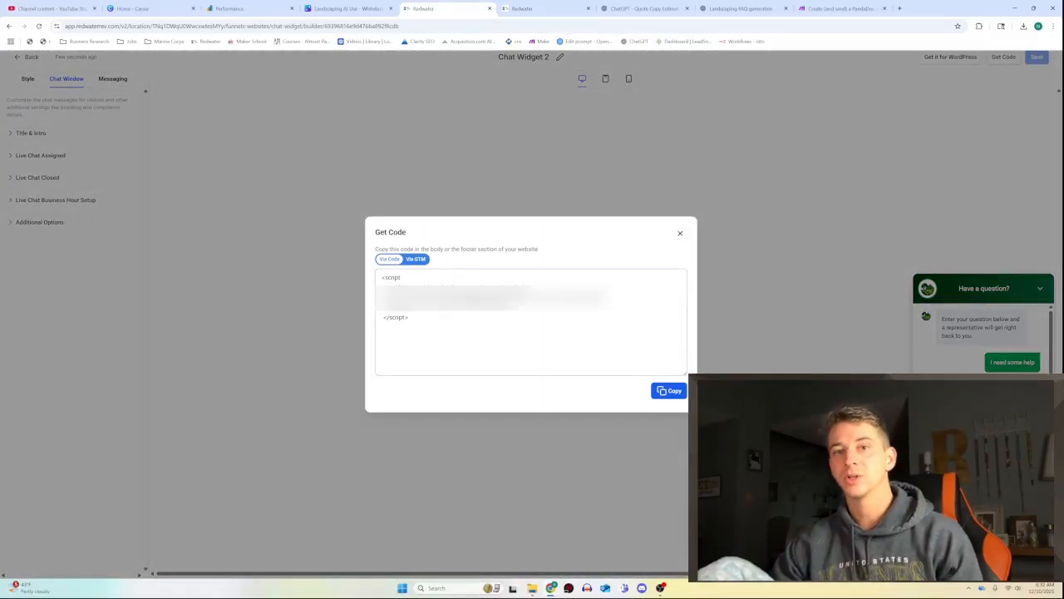
{"action": "left_click_drag", "start_coordinate": [409, 318], "coordinate": [380, 277]}
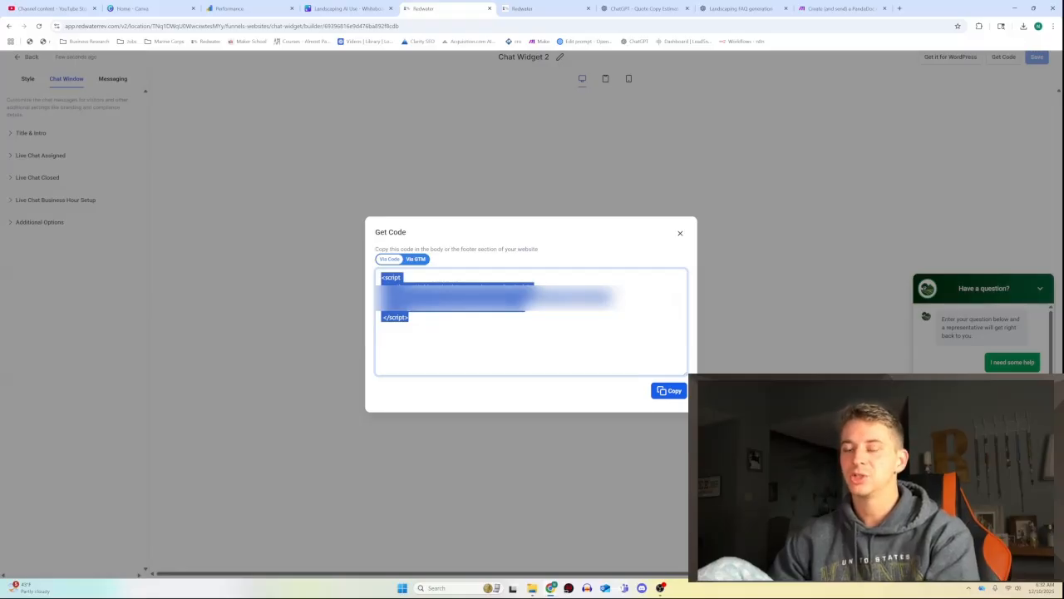
{"action": "left_click", "coordinate": [519, 130]}
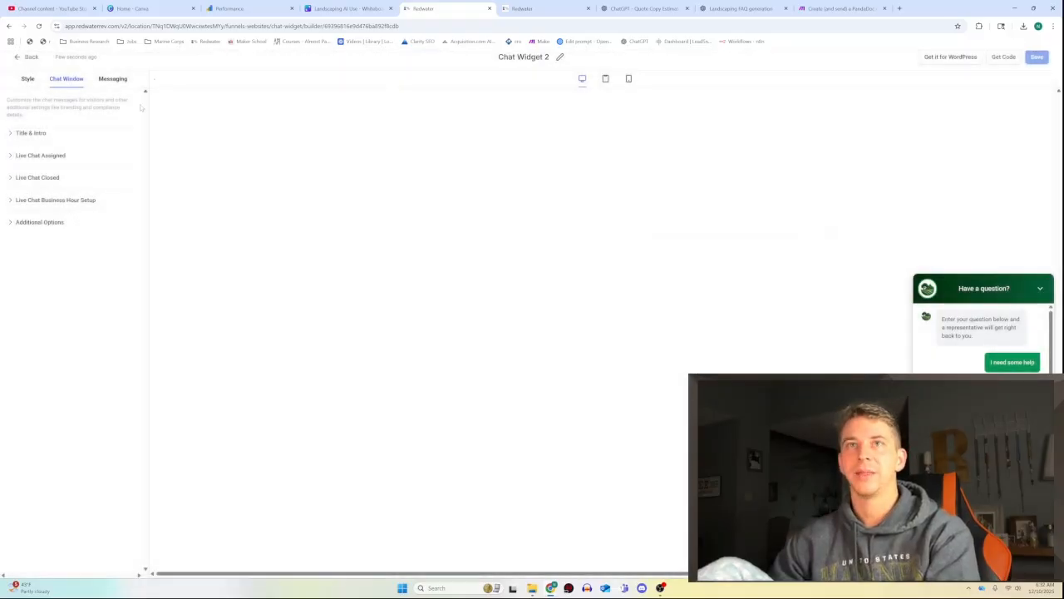
{"action": "left_click", "coordinate": [30, 61]}
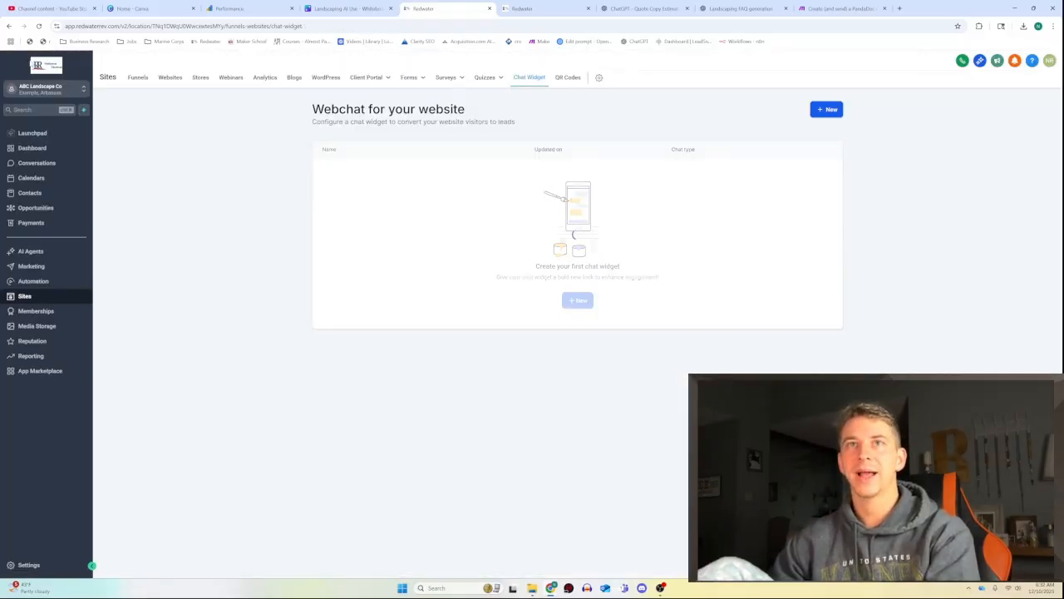
- Open the ABC Landscape Company website's Home page for editing and select the custom code element in its hero section
{"action": "left_click", "coordinate": [174, 79]}
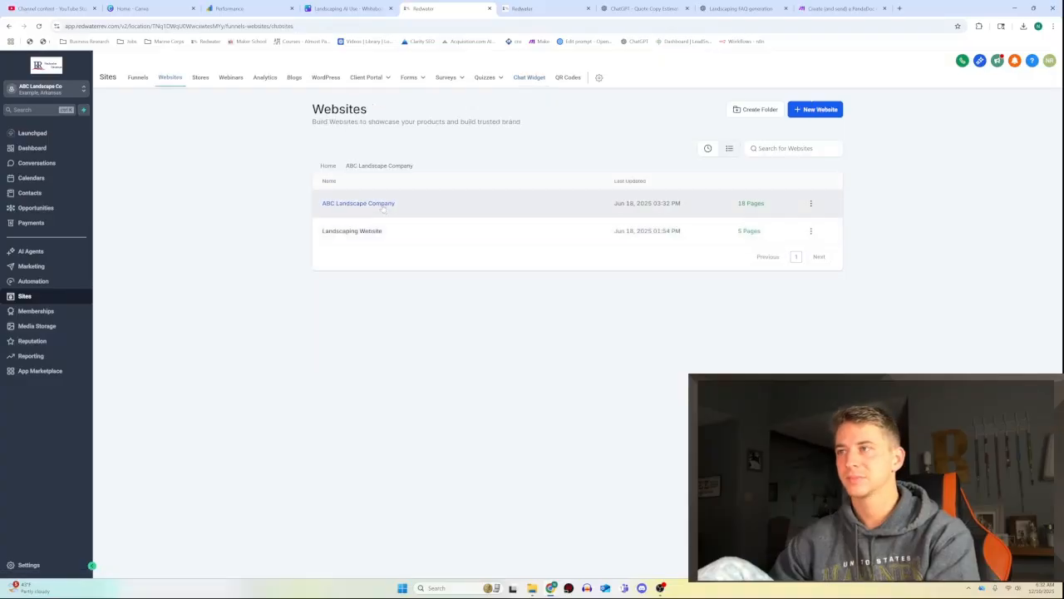
{"action": "left_click", "coordinate": [383, 208]}
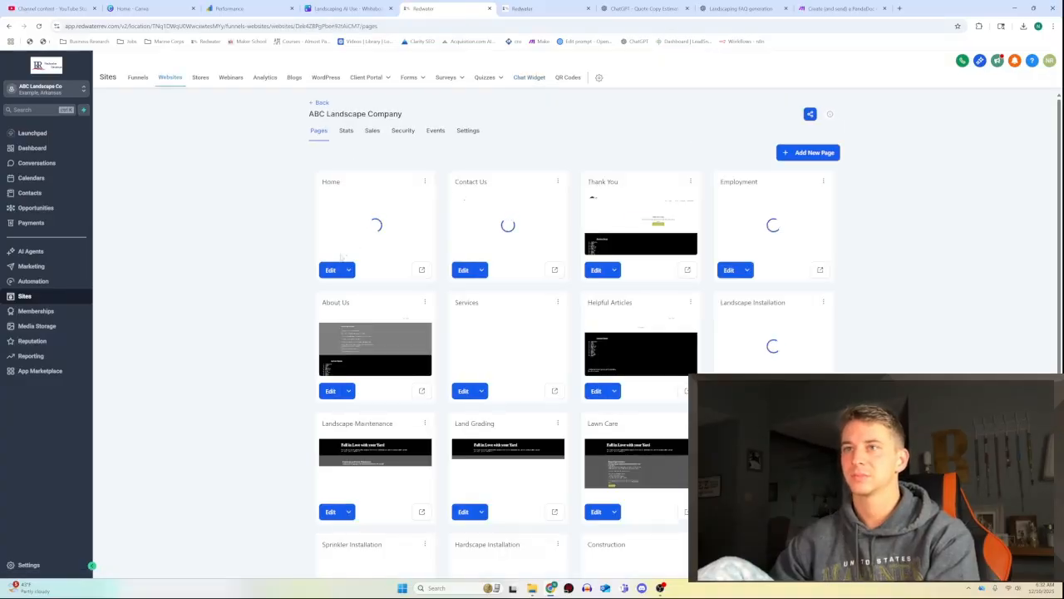
{"action": "left_click", "coordinate": [332, 269]}
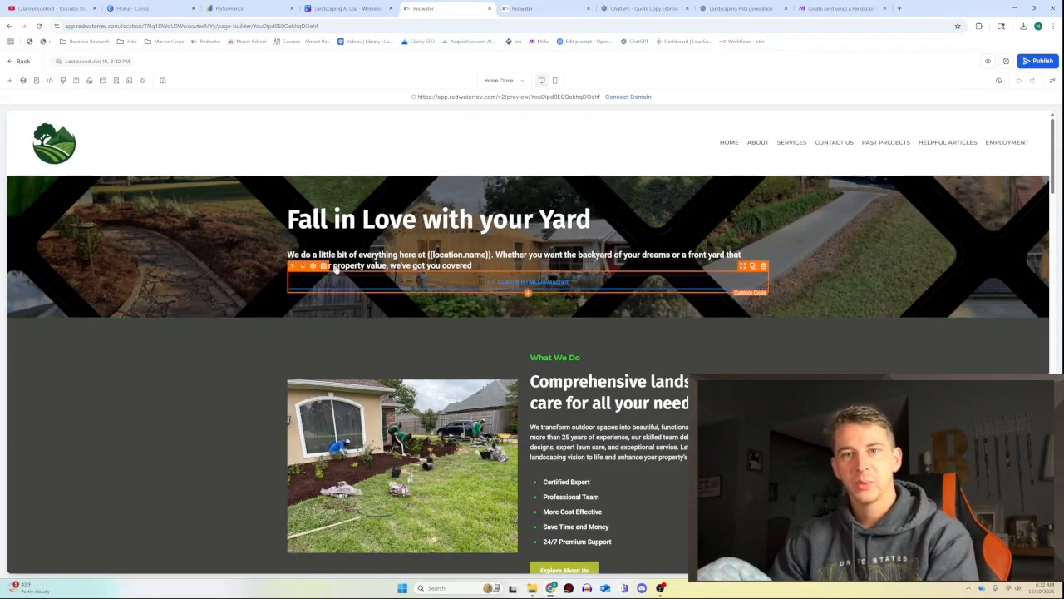
{"action": "left_click", "coordinate": [518, 282]}
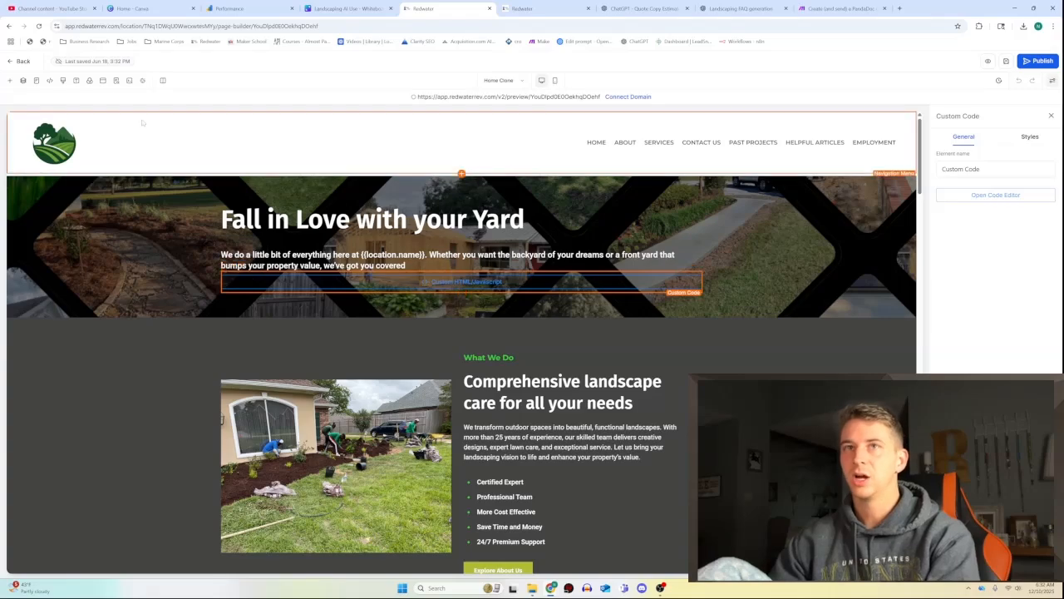
- Add a second custom code element below the existing one in the hero section and delete it again
{"action": "left_click", "coordinate": [9, 80]}
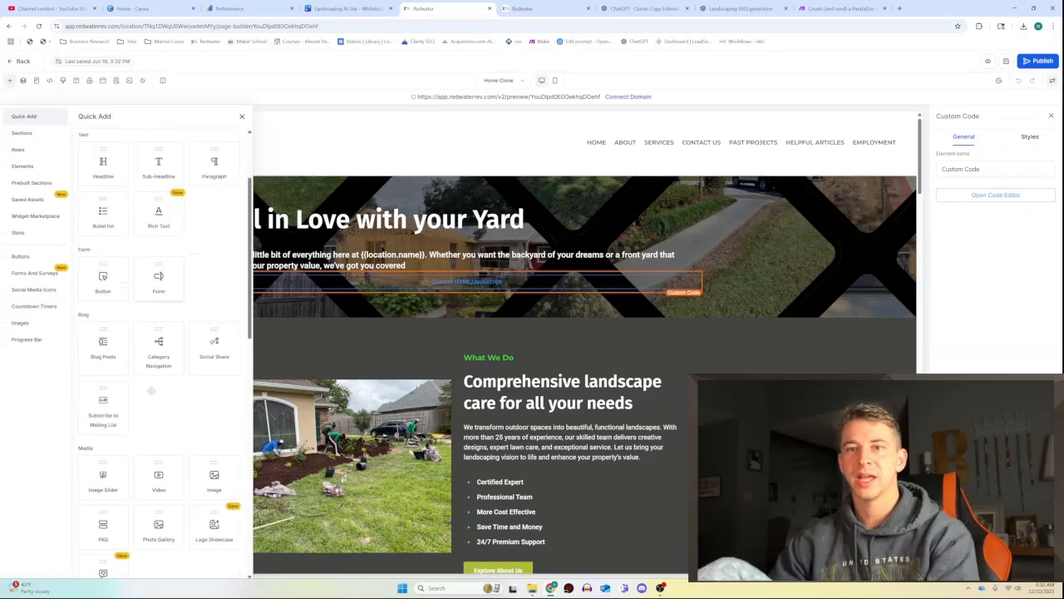
{"action": "scroll", "coordinate": [108, 415], "scroll_direction": "down", "scroll_amount": 3}
{"action": "left_click_drag", "start_coordinate": [105, 429], "coordinate": [463, 308]}
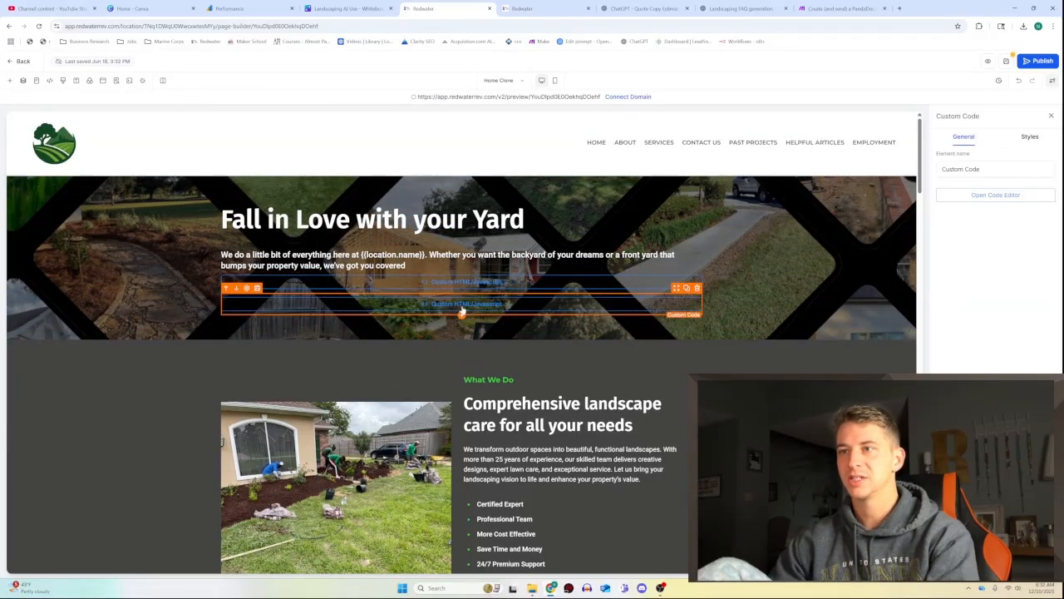
{"action": "left_click", "coordinate": [697, 288]}
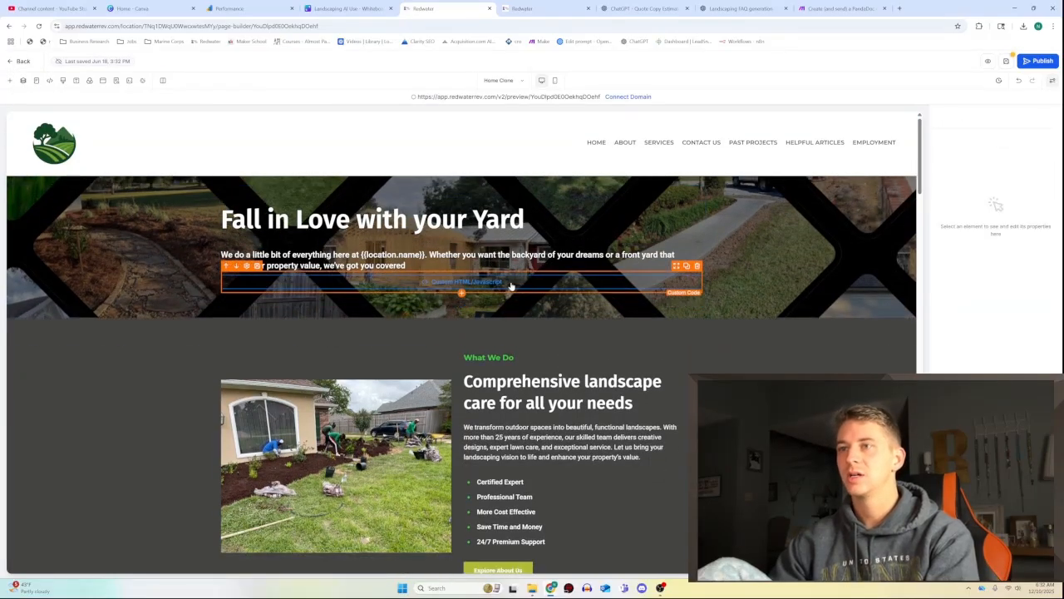
- Inspect the script inside the hero section's existing custom code element without changing it
{"action": "left_click", "coordinate": [510, 284]}
{"action": "left_click", "coordinate": [984, 200]}
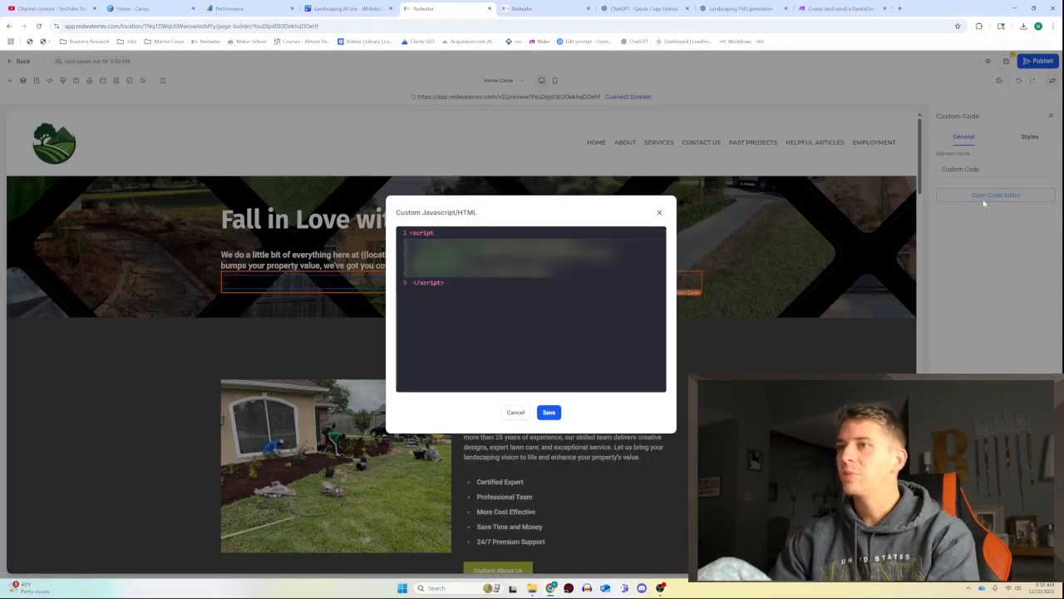
{"action": "left_click", "coordinate": [659, 213]}
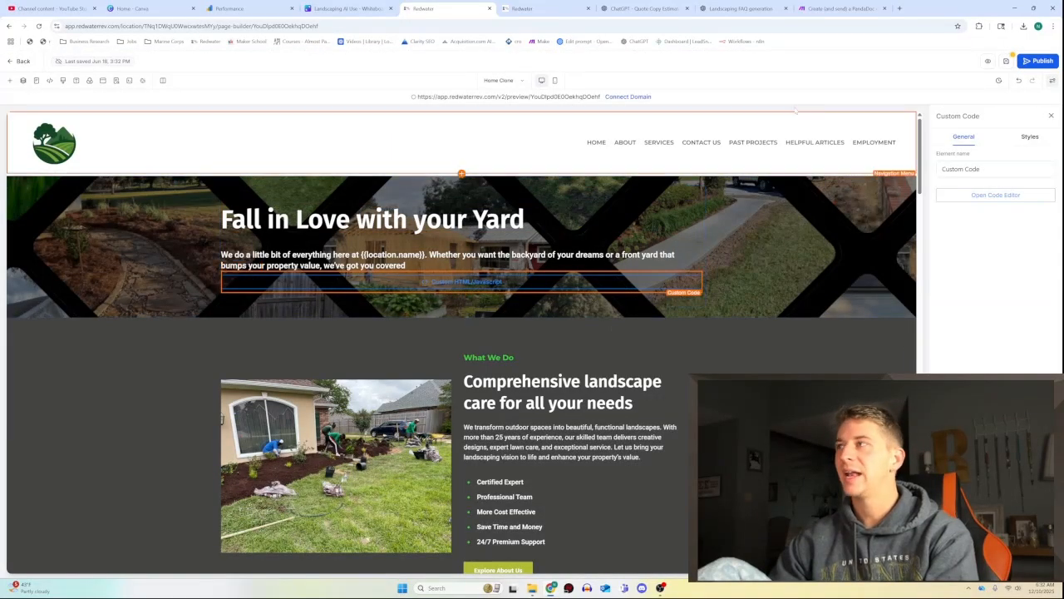